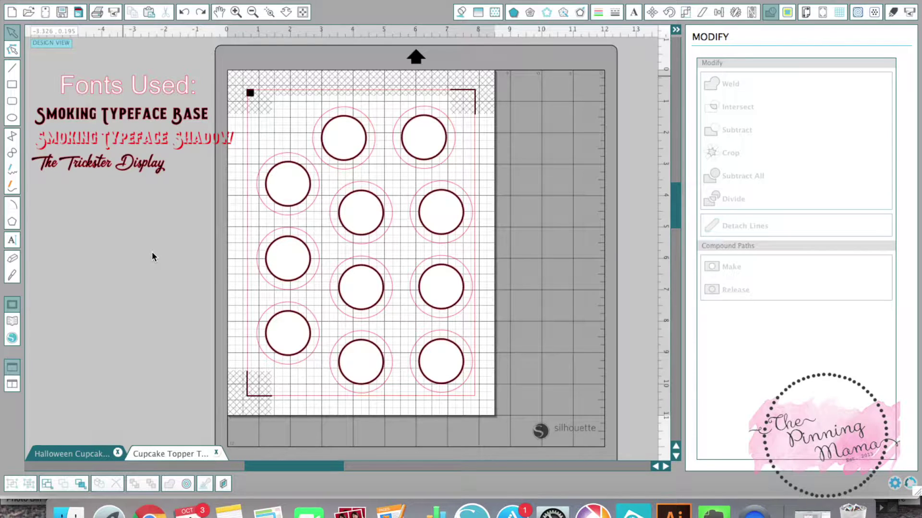
# Step: Look over the finished Halloween cupcake topper design in the other open document, and return to the blank template
pyautogui.click(79, 454)
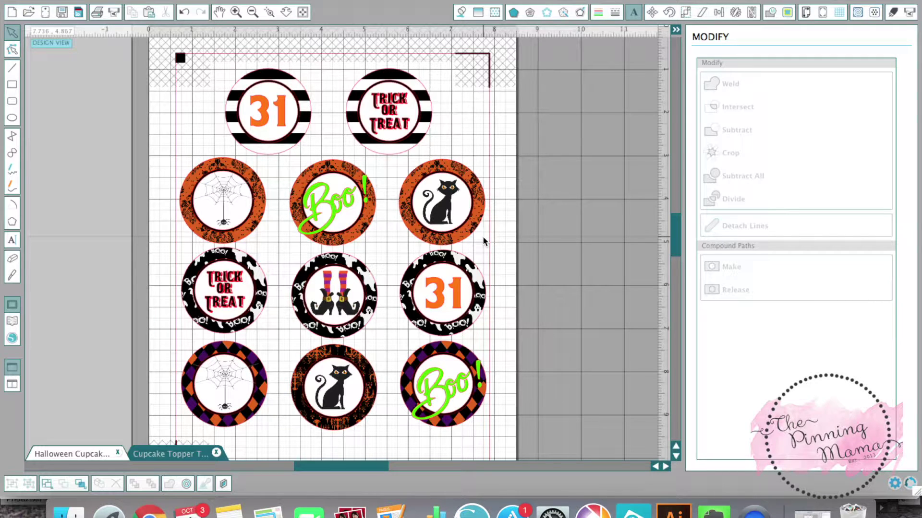
pyautogui.click(178, 455)
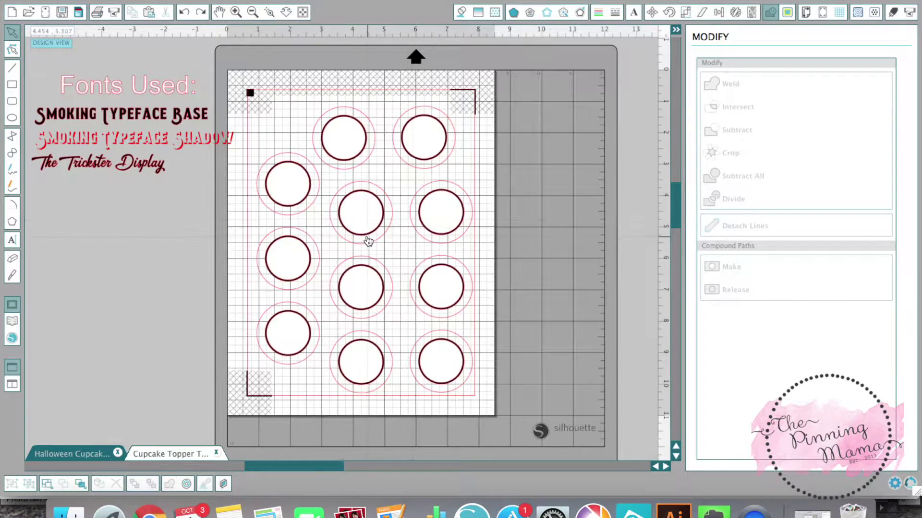
# Step: Select all of the topper circles on the page and ungroup them so each circle can be edited separately
pyautogui.click(334, 155)
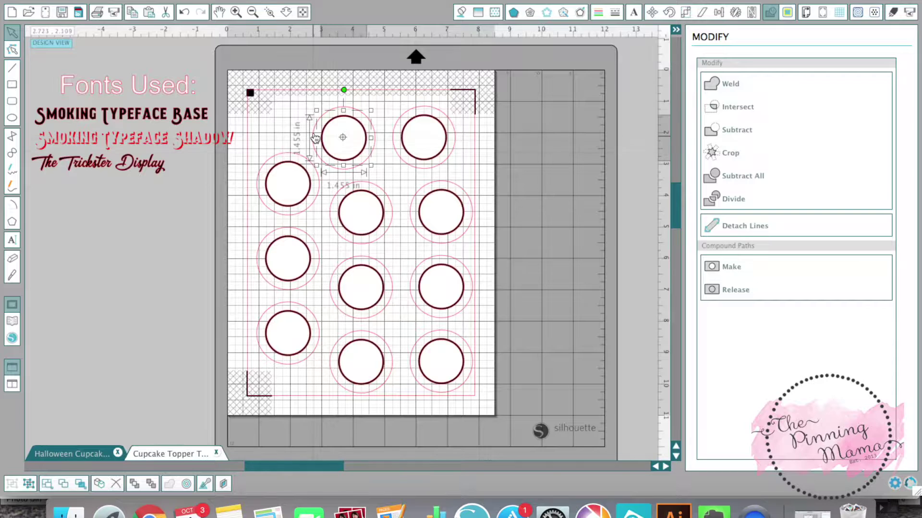
pyautogui.click(299, 128)
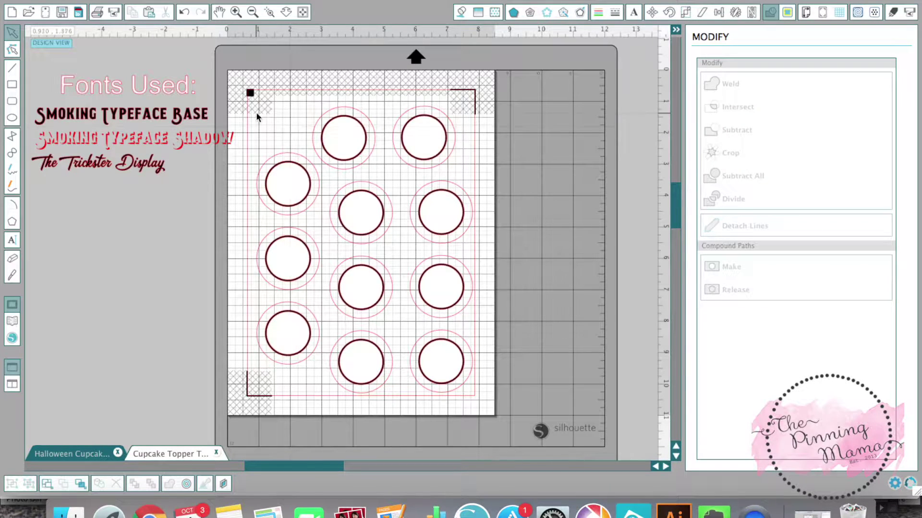
pyautogui.moveTo(234, 81); pyautogui.dragTo(487, 405)
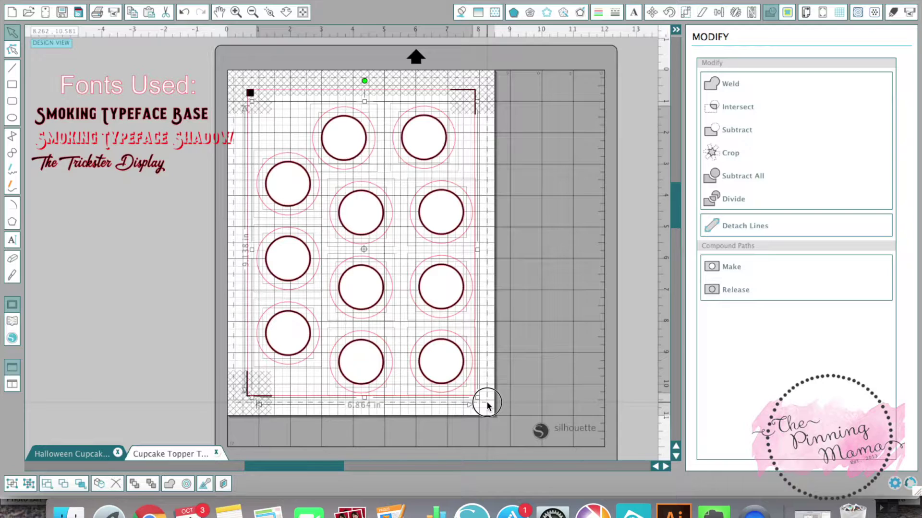
pyautogui.moveTo(487, 404); pyautogui.dragTo(491, 421)
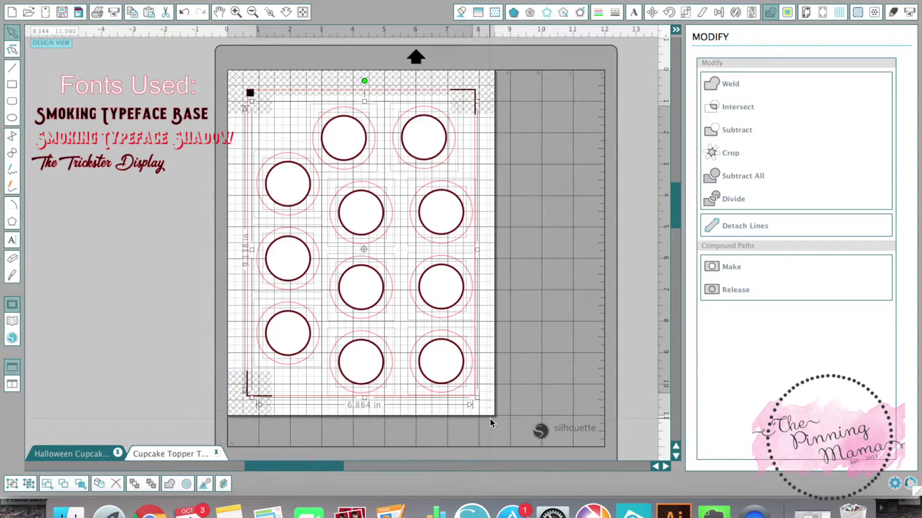
pyautogui.rightClick(423, 282)
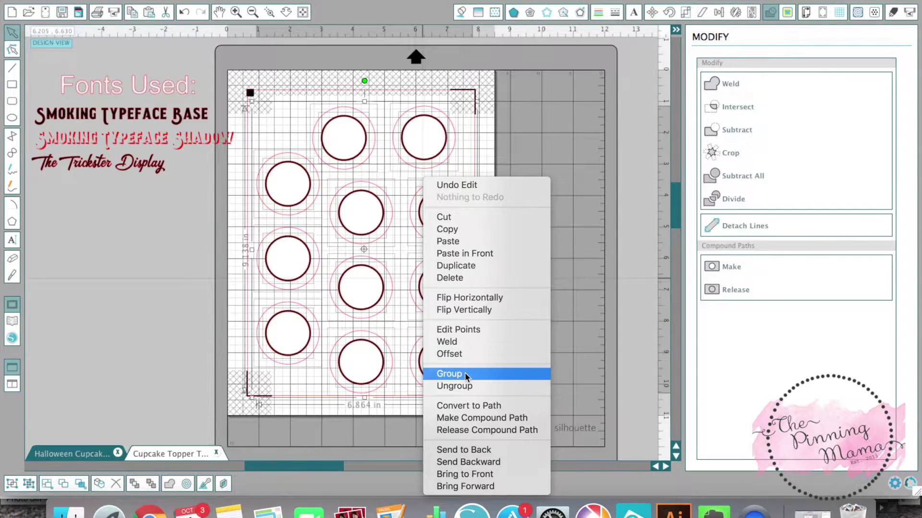
pyautogui.click(444, 386)
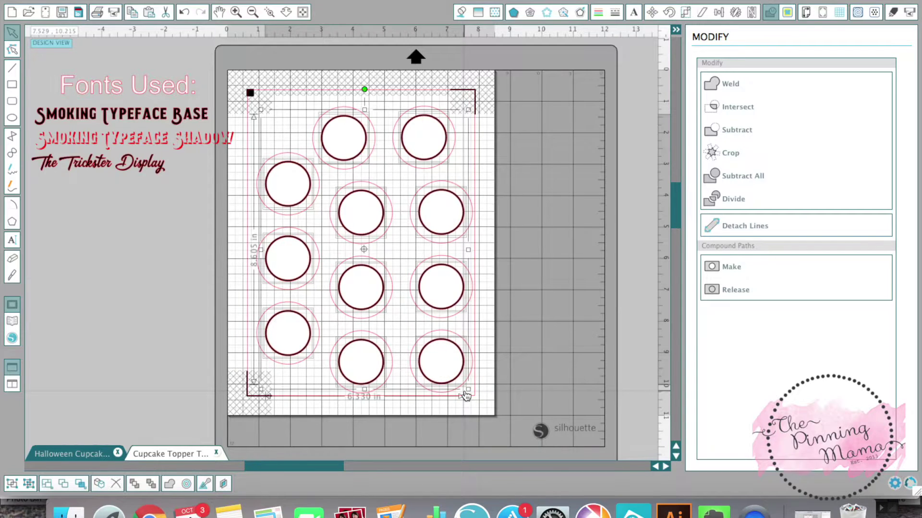
pyautogui.click(539, 315)
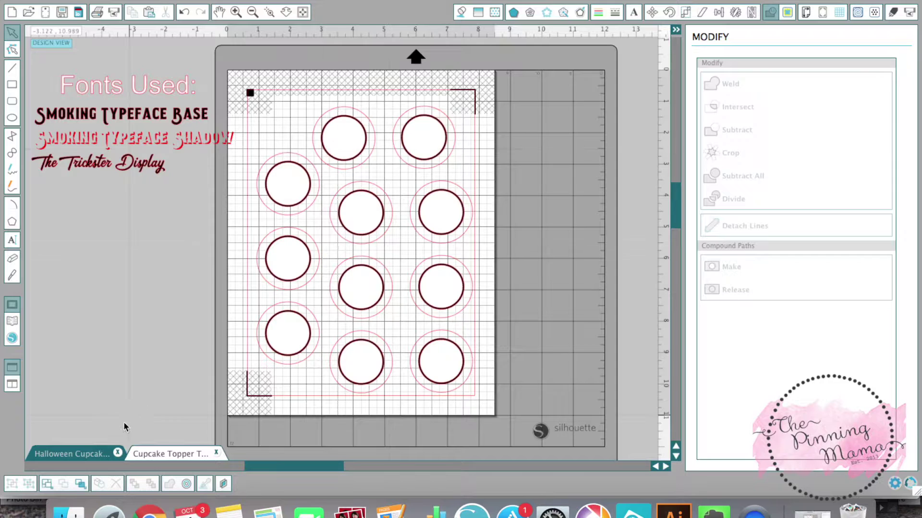
# Step: Compare the ungrouped blank template with the finished Halloween toppers, ending on the blank template
pyautogui.click(96, 465)
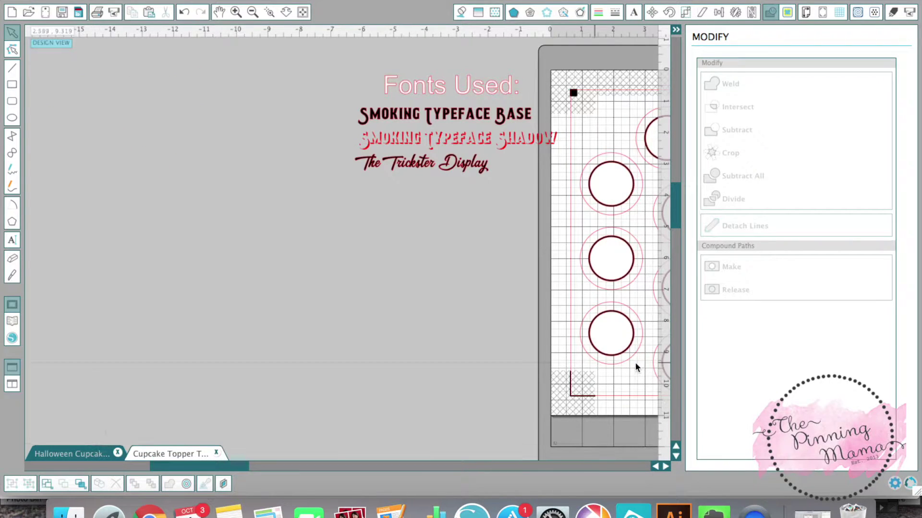
pyautogui.hscroll(10, 607, 370)
pyautogui.hscroll(-5, 607, 376)
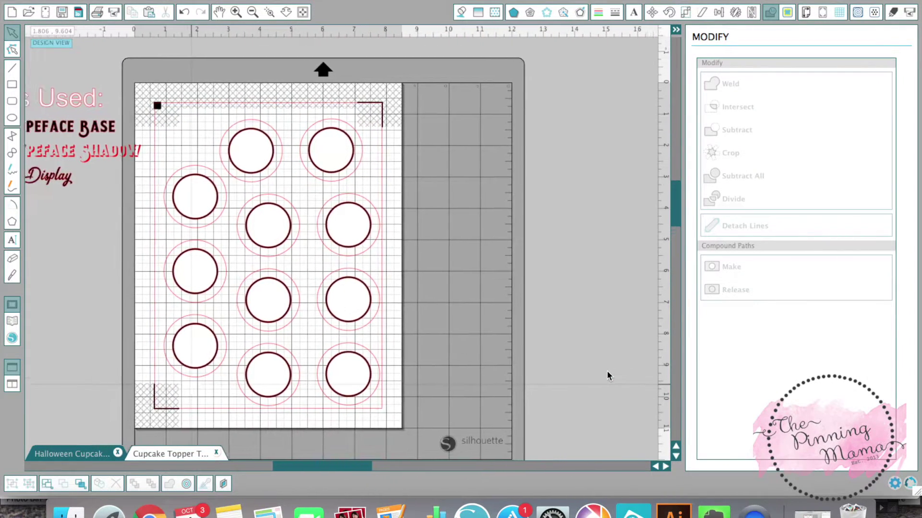
pyautogui.click(89, 456)
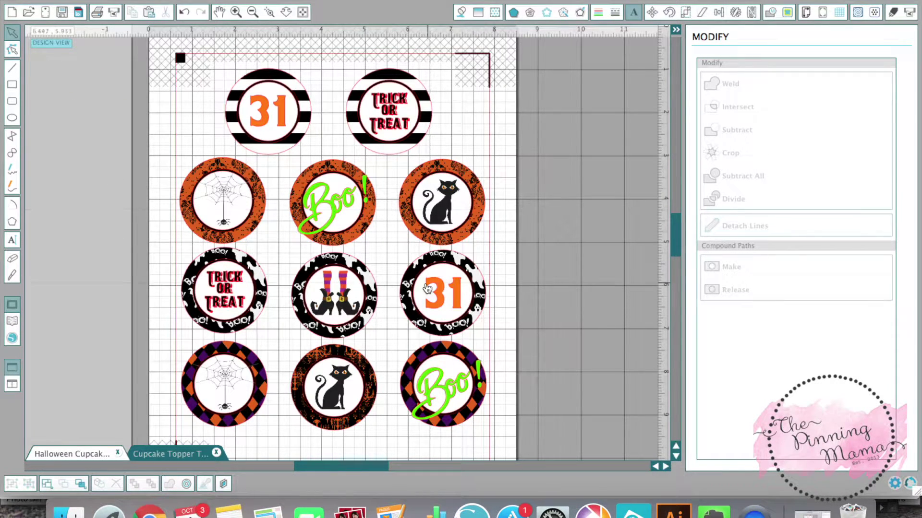
pyautogui.click(177, 453)
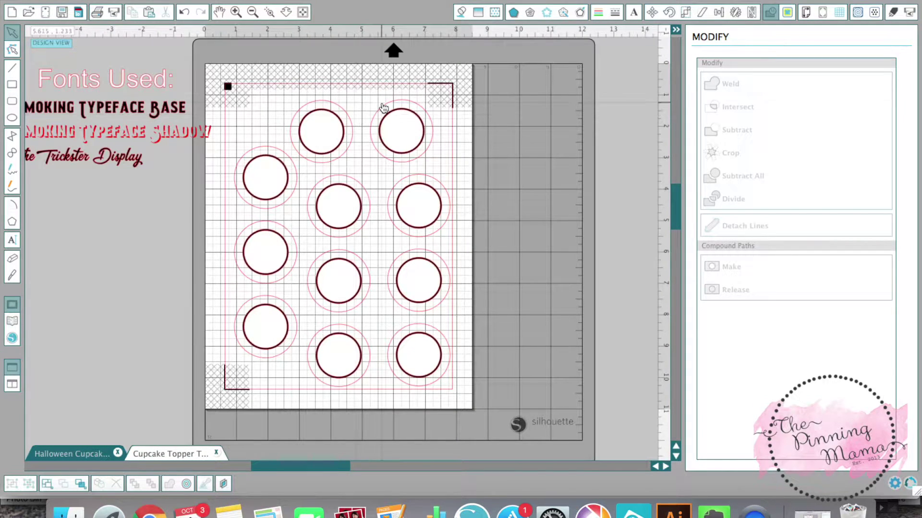
# Step: Fill the outer circle of the first topper in the top row with the multicolored polka-dot Halloween pattern
pyautogui.click(495, 12)
pyautogui.scroll(-10, 821, 195)
pyautogui.scroll(8, 821, 195)
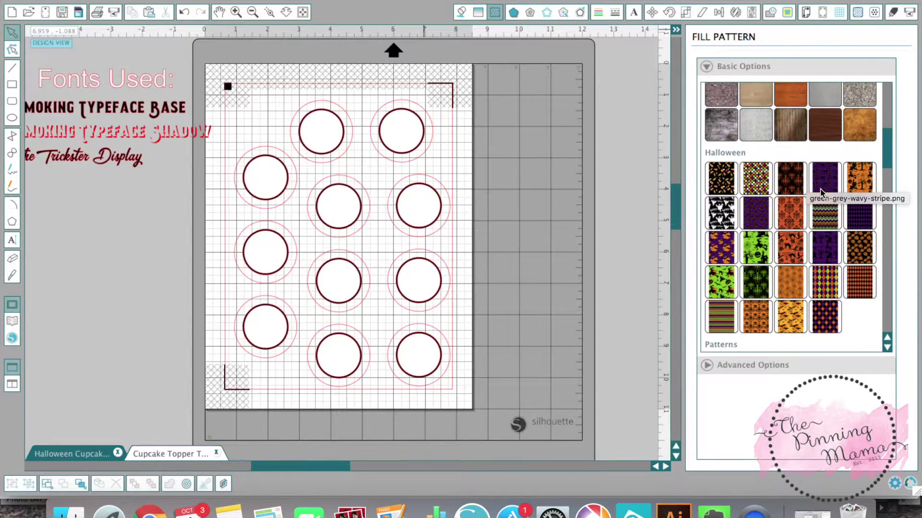
pyautogui.click(347, 120)
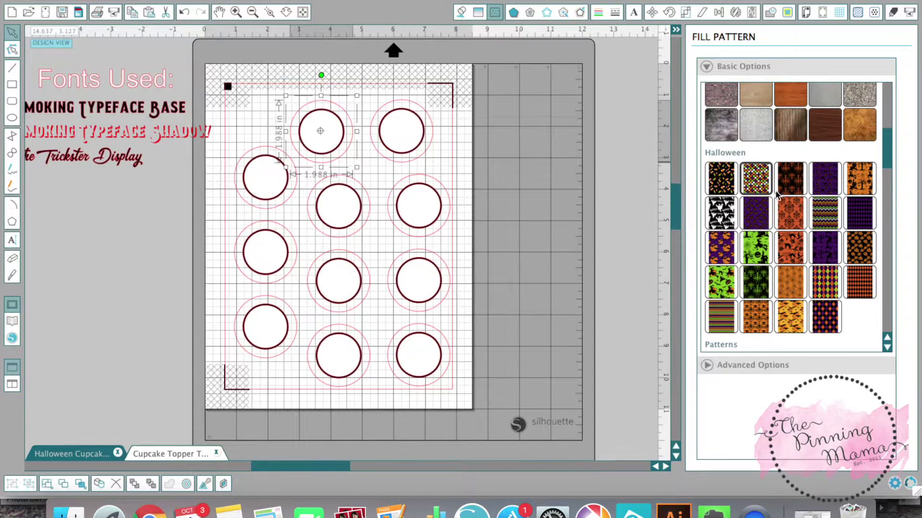
pyautogui.click(757, 182)
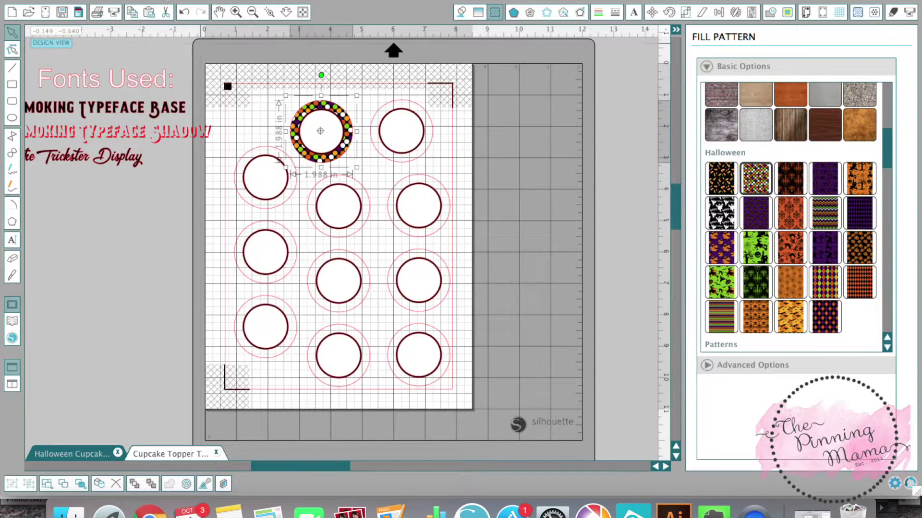
# Step: Merge the image 9.jpg from the 8.5 x 11 folder into the template
pyautogui.click(127, 0)
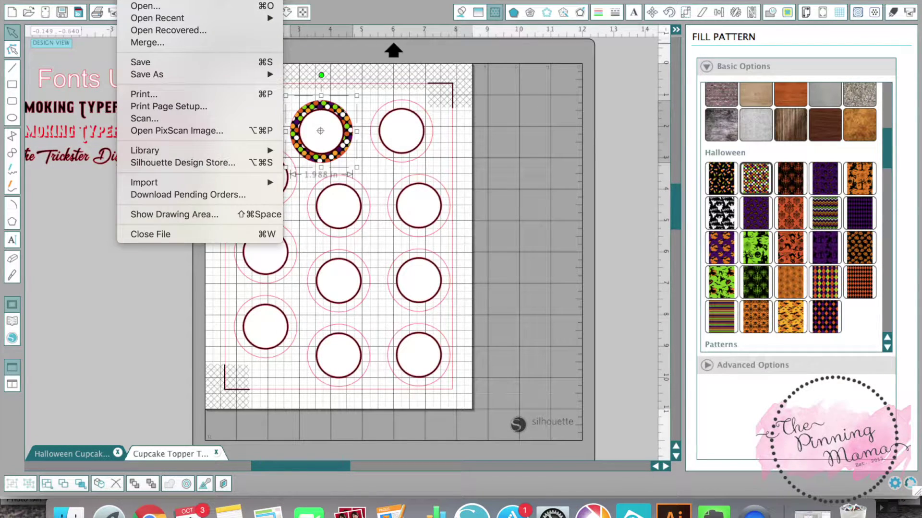
pyautogui.click(135, 47)
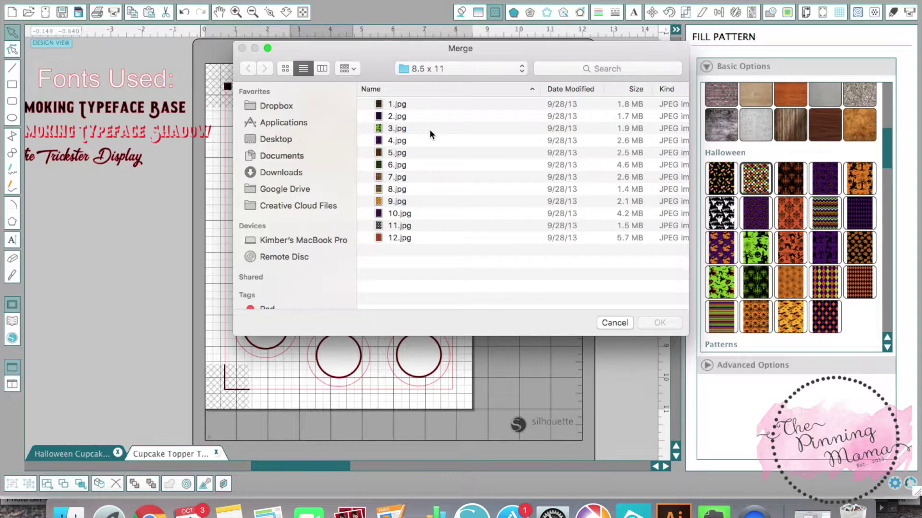
pyautogui.click(401, 201)
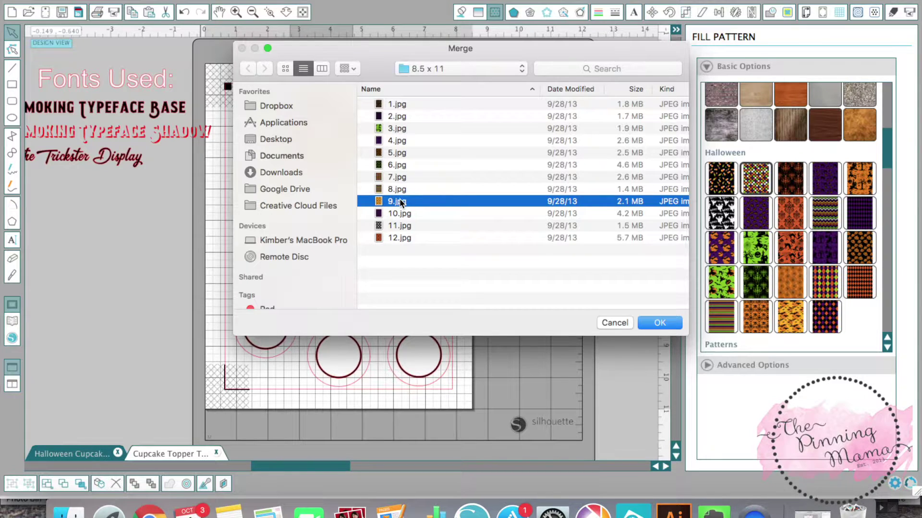
pyautogui.press('Return')
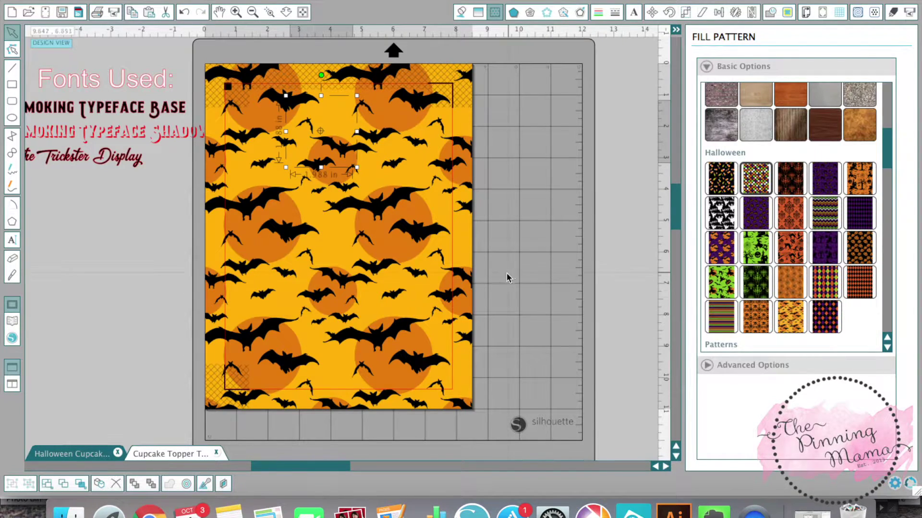
# Step: Scale the orange bat image to about 2.26 in wide and place it behind the second topper in the top row
pyautogui.click(427, 329)
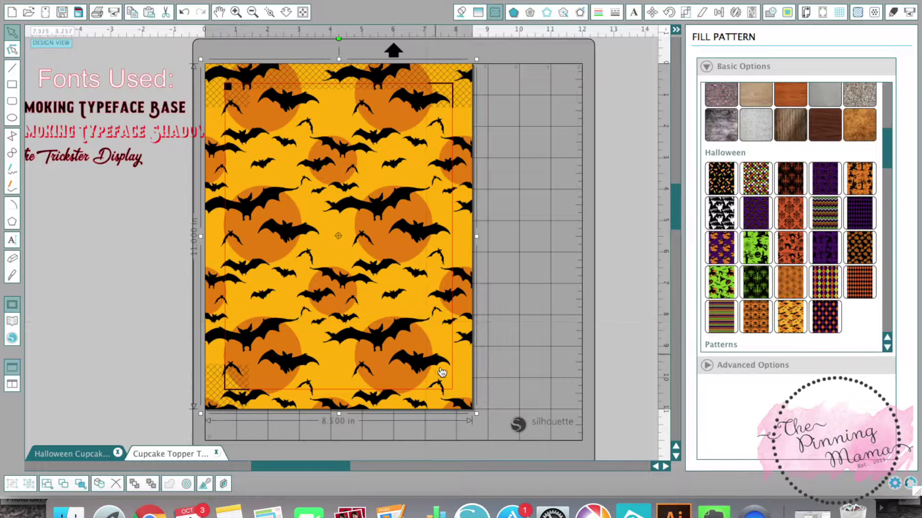
pyautogui.moveTo(476, 413); pyautogui.dragTo(275, 164)
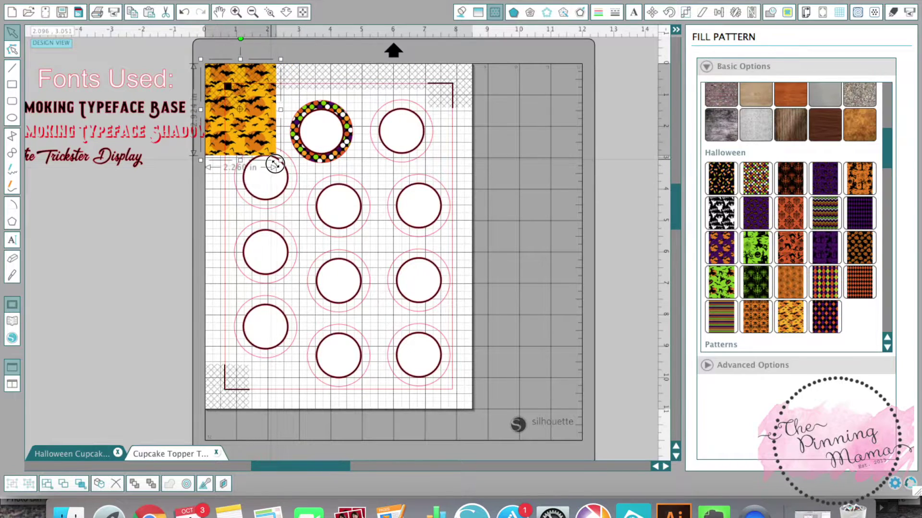
pyautogui.moveTo(252, 115); pyautogui.dragTo(411, 132)
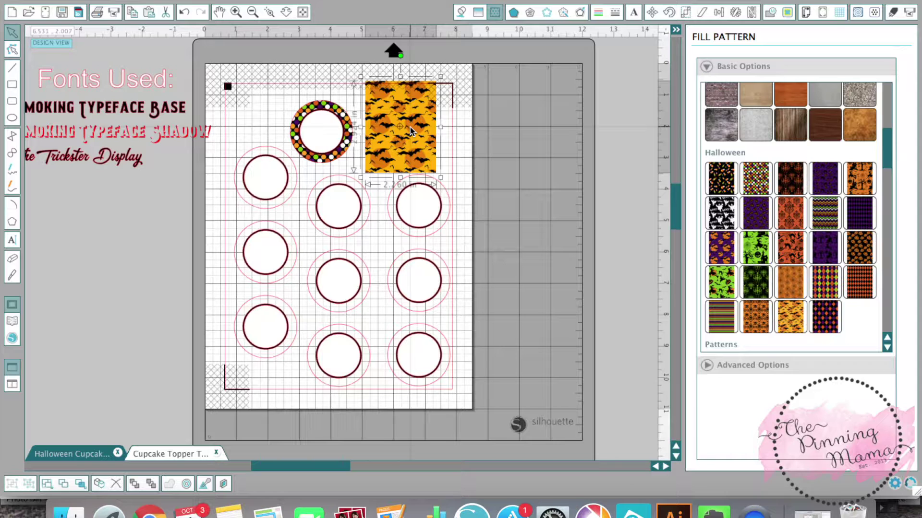
pyautogui.rightClick(411, 131)
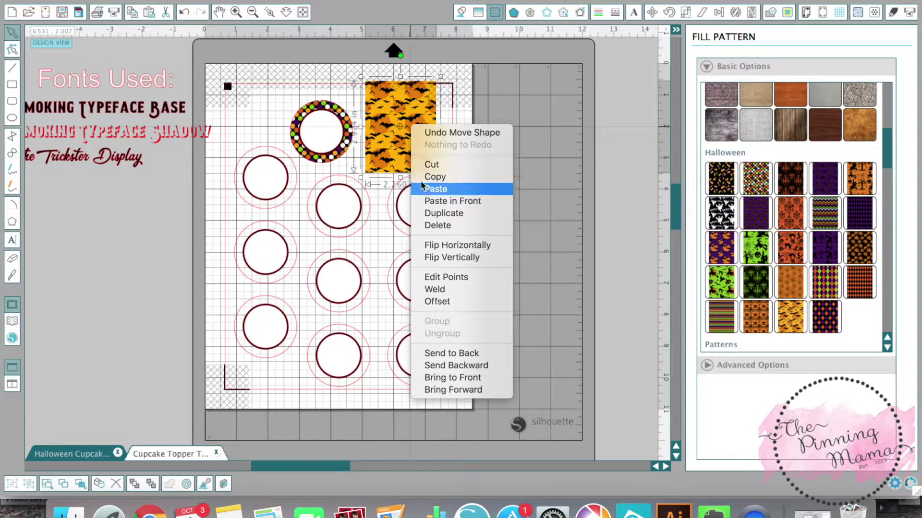
pyautogui.click(453, 353)
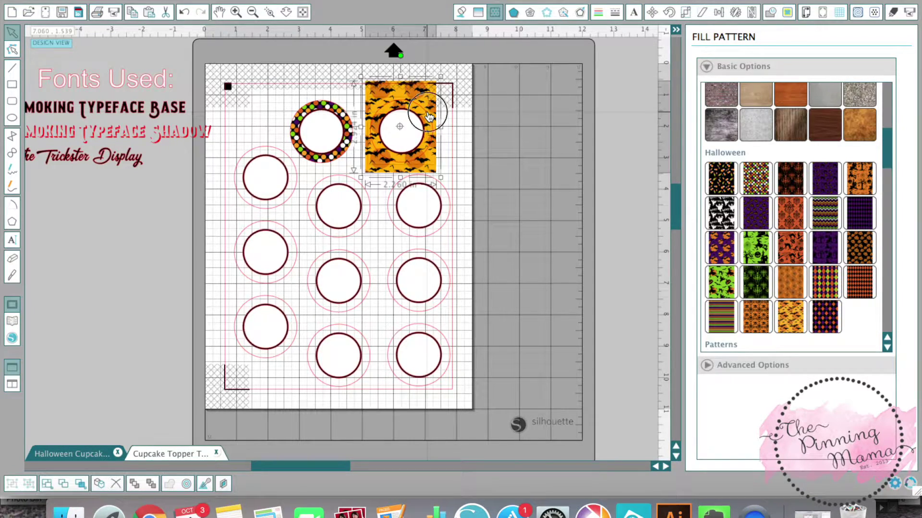
# Step: Crop the orange bat image to the outer circle of the second topper in the top row
pyautogui.click(428, 121)
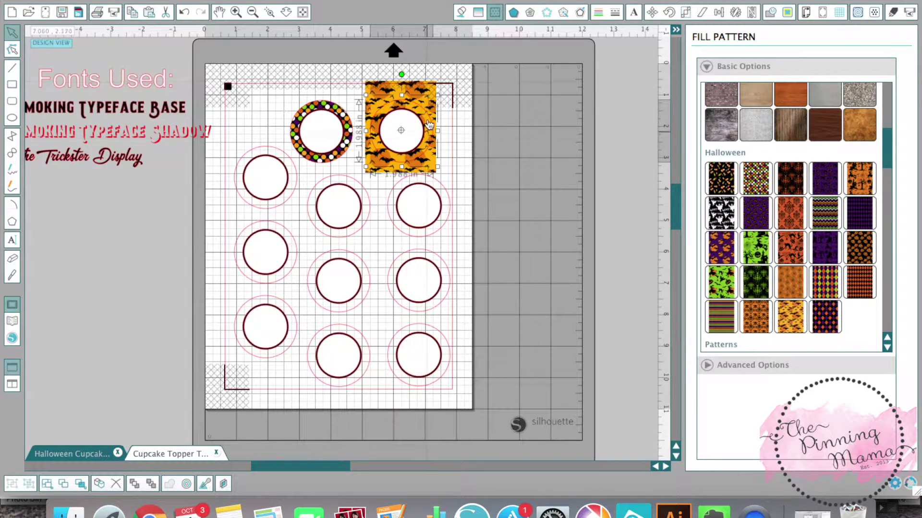
pyautogui.click(426, 95)
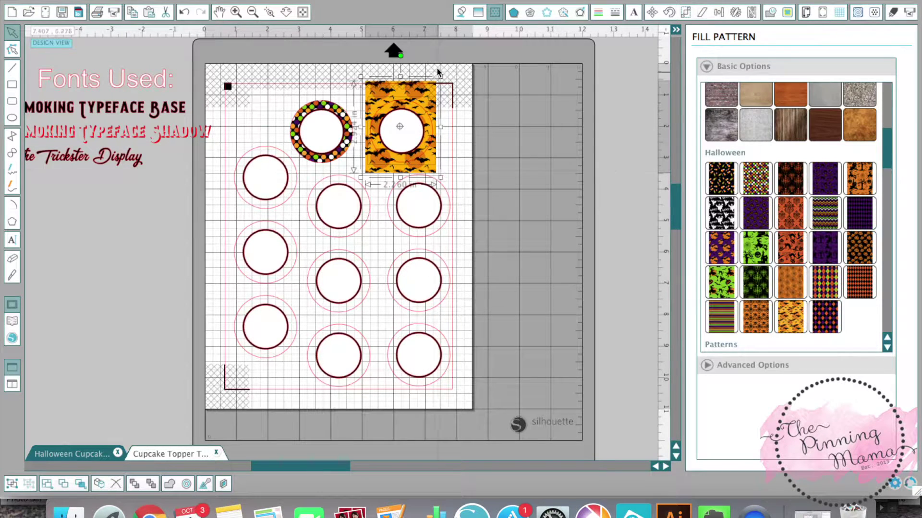
pyautogui.click(236, 12)
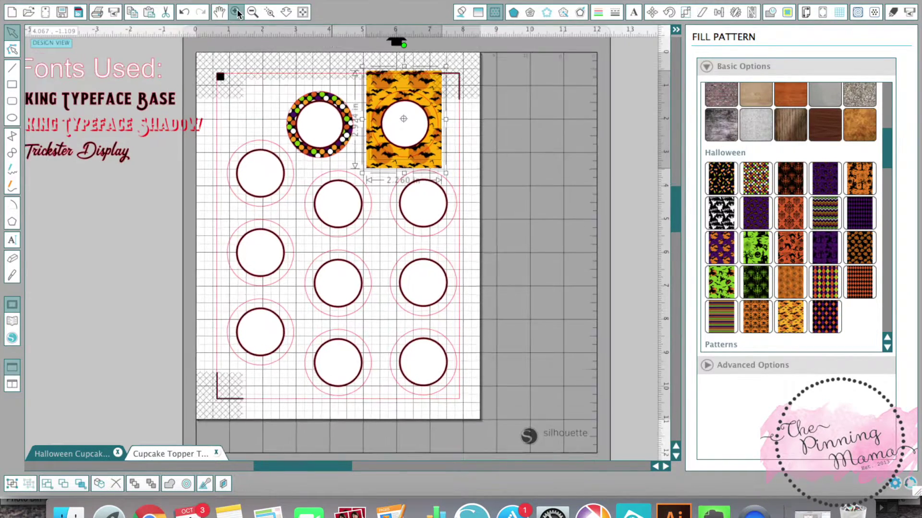
pyautogui.scroll(5, 385, 106)
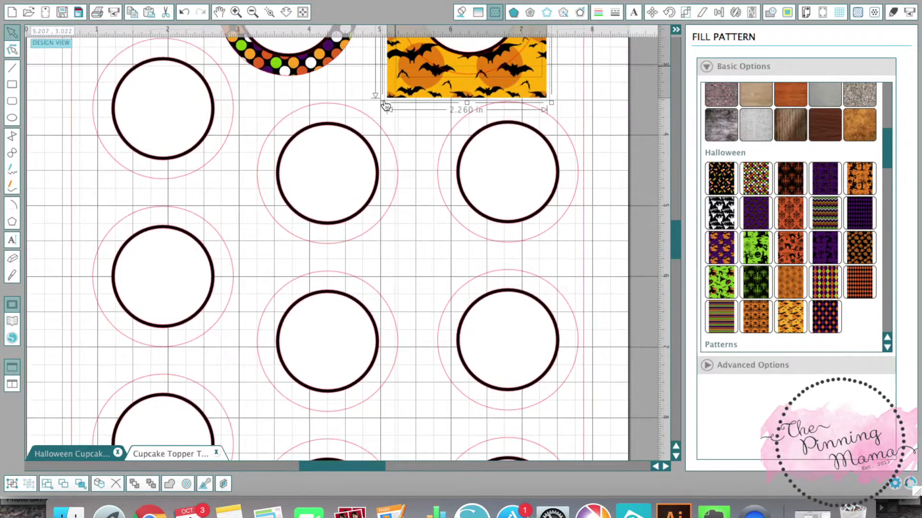
pyautogui.scroll(8, 386, 106)
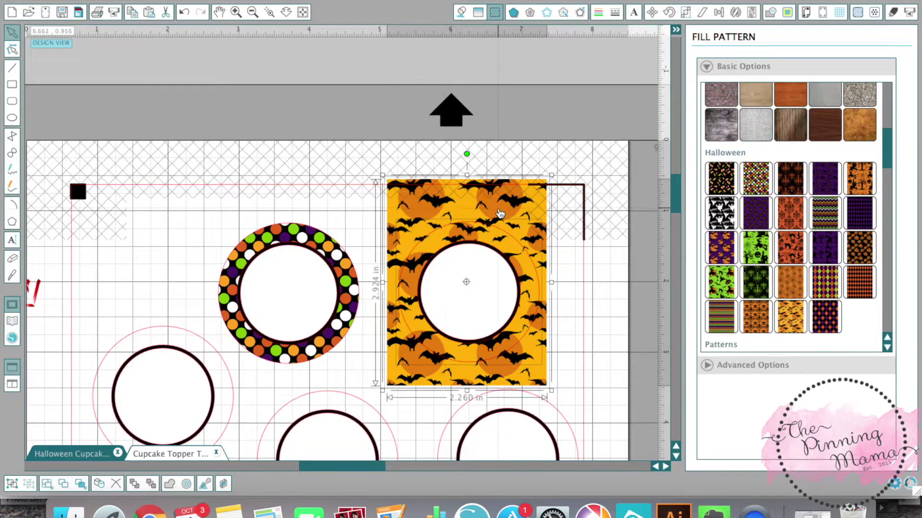
pyautogui.click(772, 15)
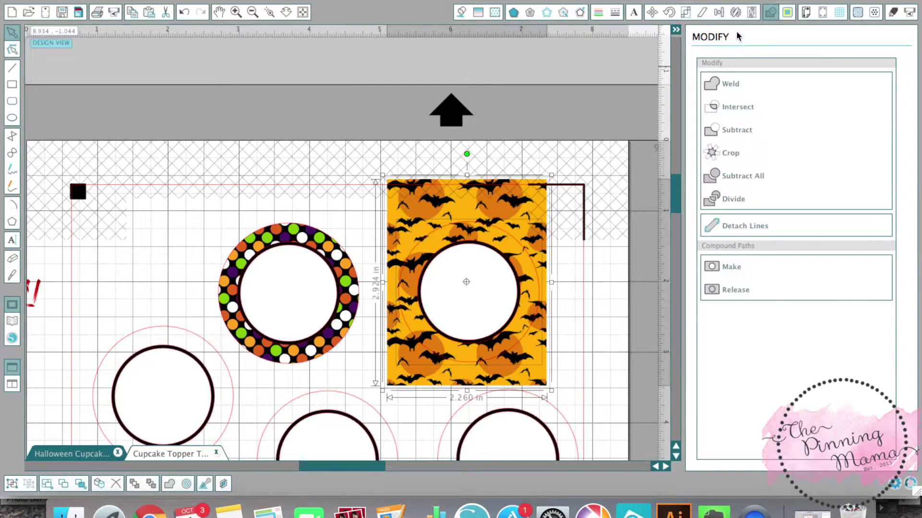
pyautogui.click(730, 152)
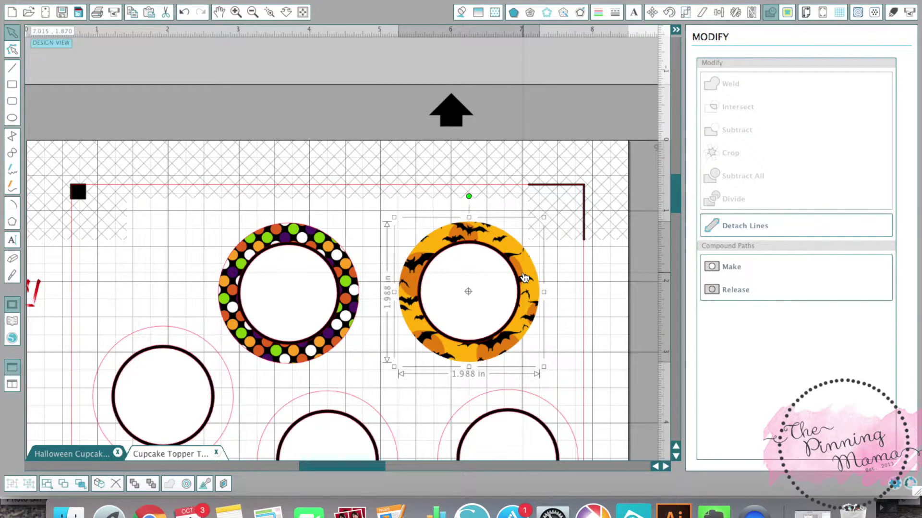
# Step: Merge the image 5.jpg from the 8.5 x 11 folder into the template
pyautogui.scroll(-1, 579, 277)
pyautogui.scroll(-1, 580, 277)
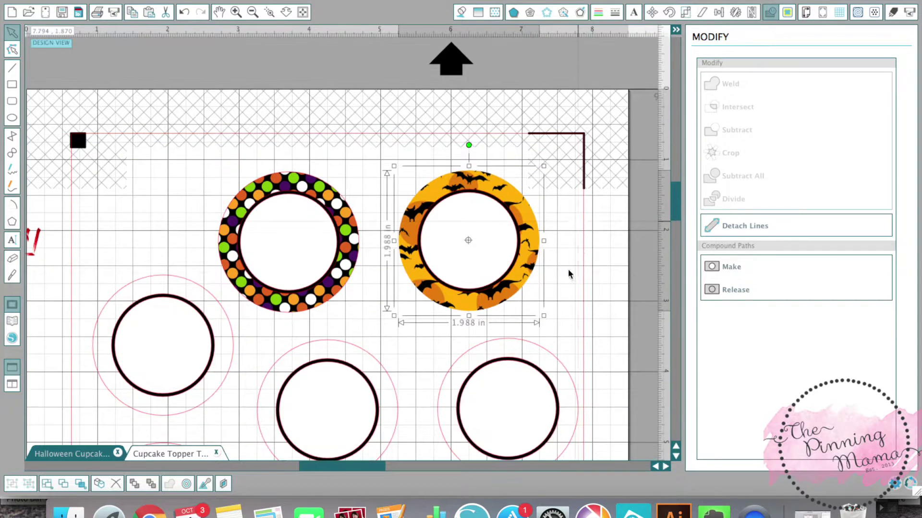
pyautogui.click(127, 1)
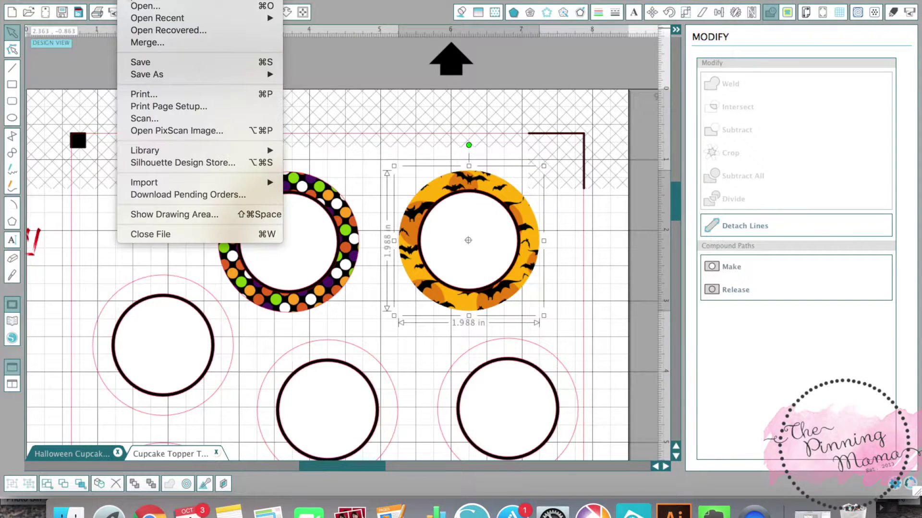
pyautogui.click(144, 42)
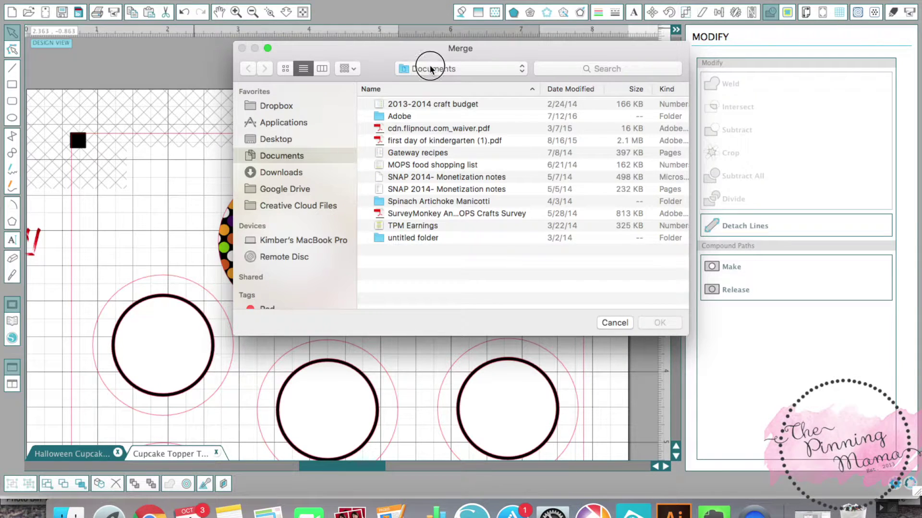
pyautogui.click(431, 69)
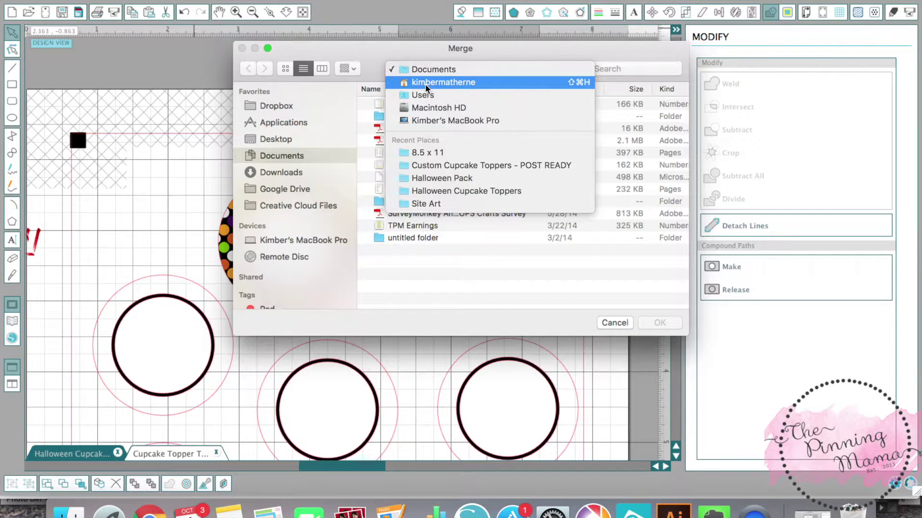
pyautogui.click(423, 152)
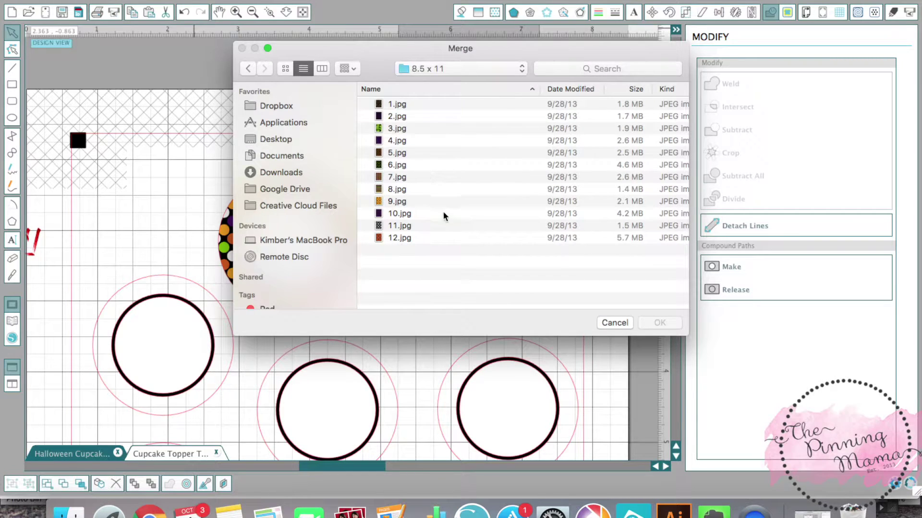
pyautogui.doubleClick(394, 153)
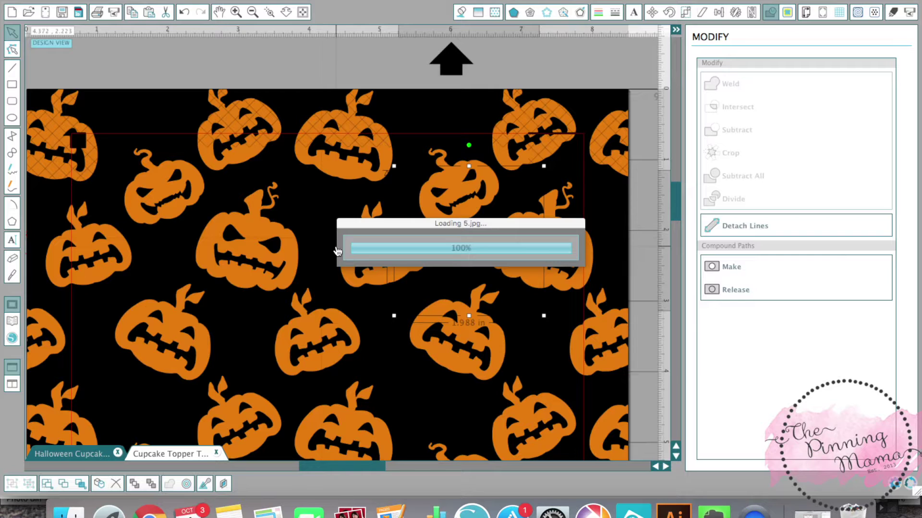
# Step: Scale the pumpkin image to about 2.27 in wide and place it behind the uppermost topper in the left column
pyautogui.click(258, 11)
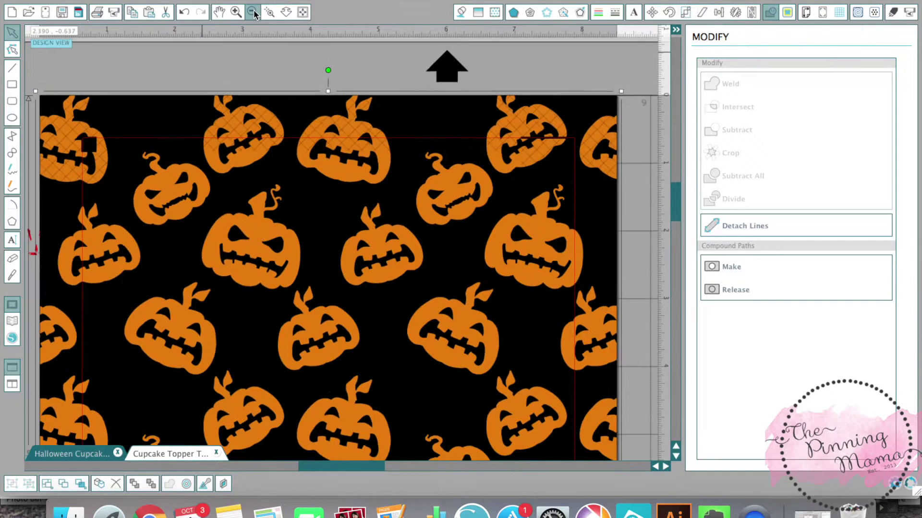
pyautogui.moveTo(129, 134); pyautogui.dragTo(299, 363)
pyautogui.moveTo(358, 397); pyautogui.dragTo(187, 232)
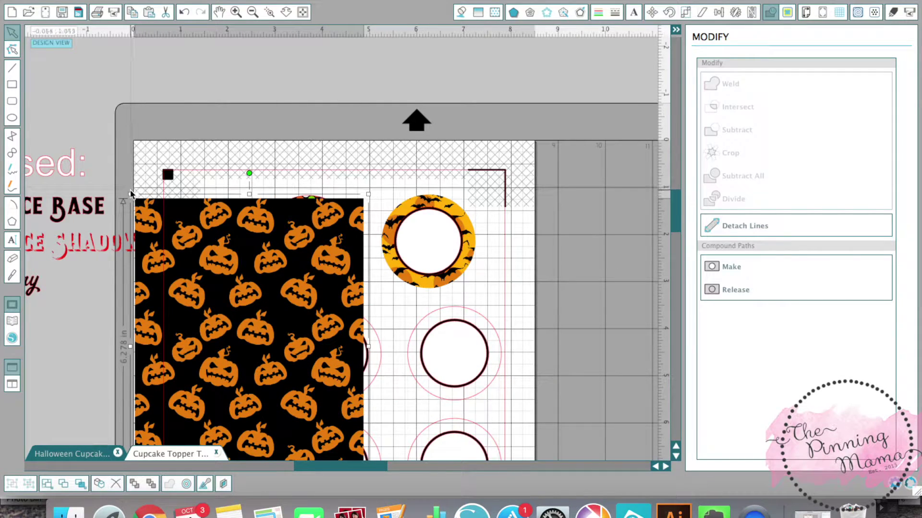
pyautogui.moveTo(131, 193); pyautogui.dragTo(232, 325)
pyautogui.moveTo(273, 383); pyautogui.dragTo(200, 275)
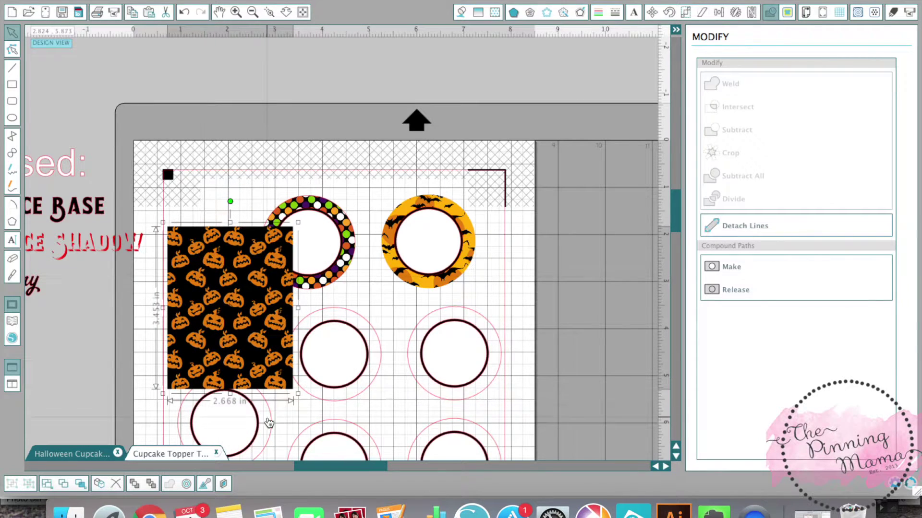
pyautogui.moveTo(298, 392); pyautogui.dragTo(269, 378)
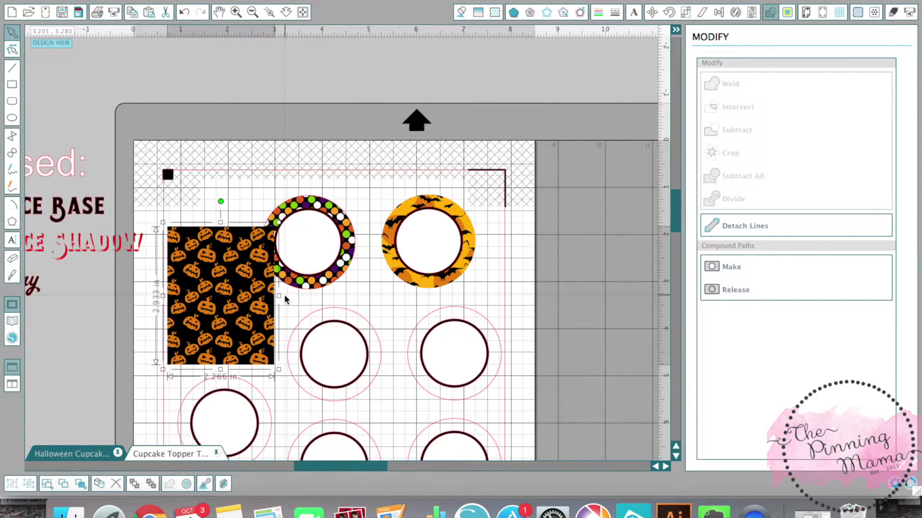
pyautogui.rightClick(244, 305)
pyautogui.click(282, 450)
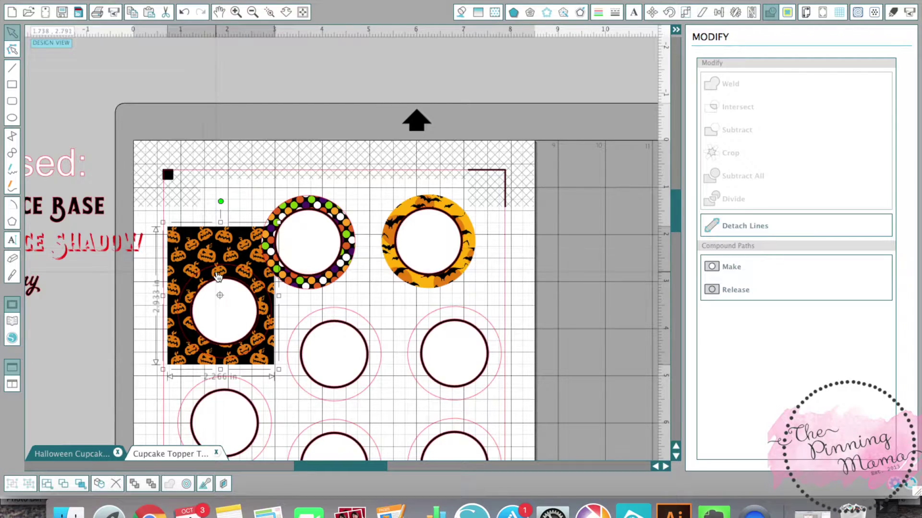
# Step: Crop the pumpkin image to the outer circle of the uppermost topper in the left column
pyautogui.click(234, 12)
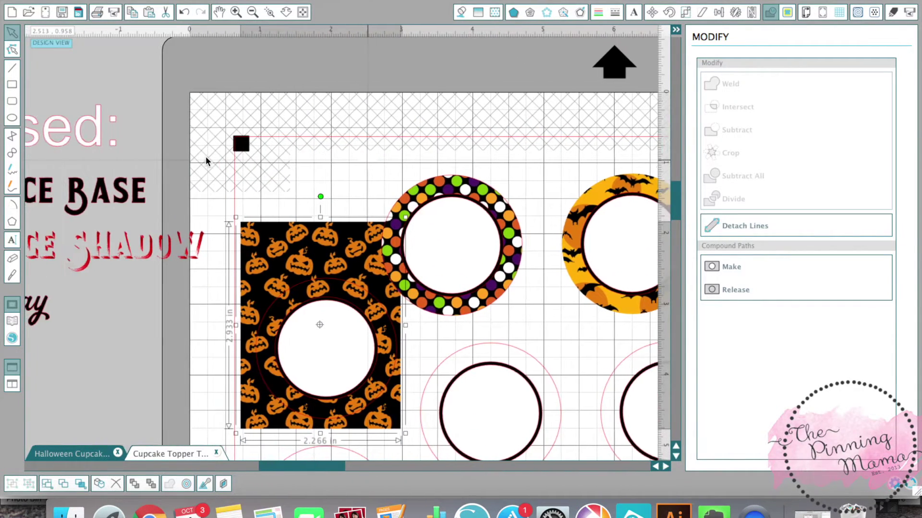
pyautogui.click(235, 12)
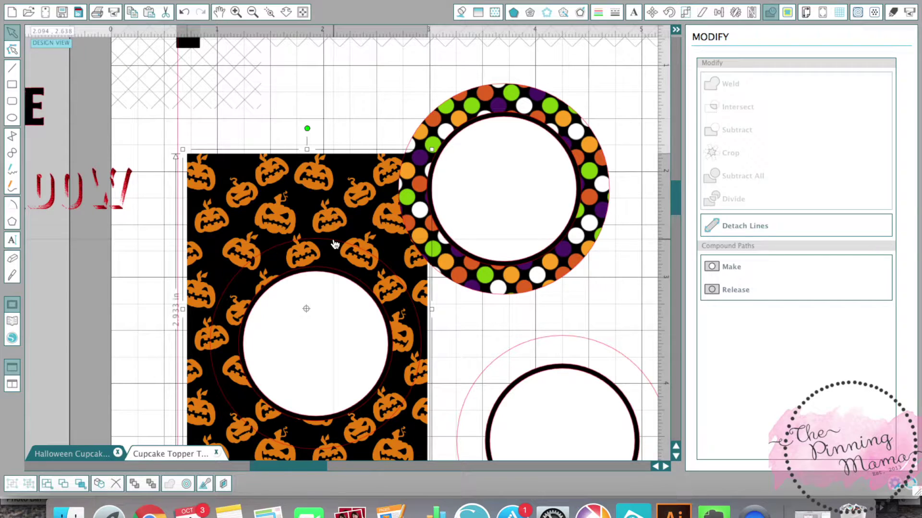
pyautogui.keyDown('shift'); pyautogui.click(335, 245); pyautogui.keyUp('shift')
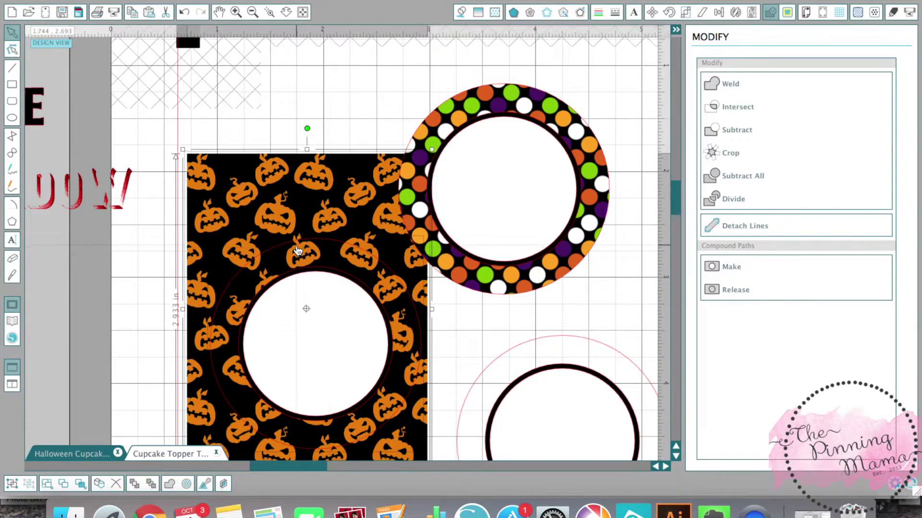
pyautogui.click(231, 286)
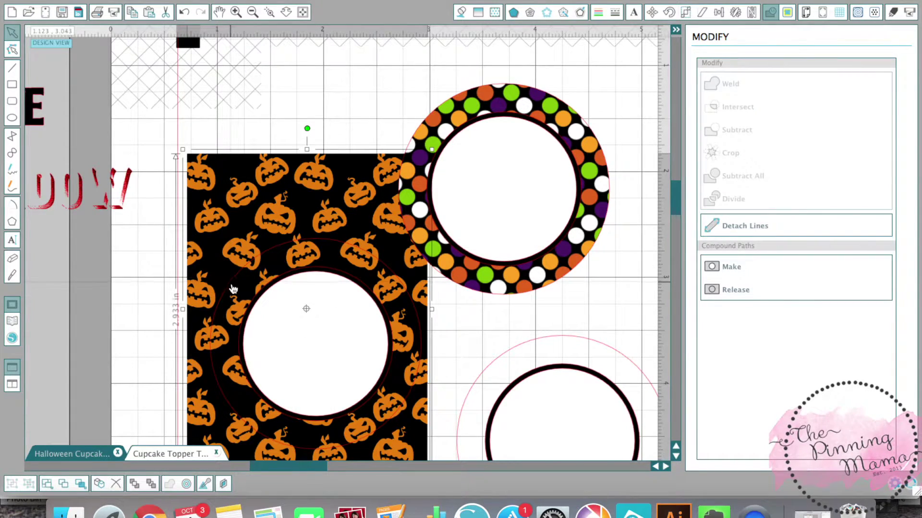
pyautogui.keyDown('shift'); pyautogui.click(233, 287); pyautogui.keyUp('shift')
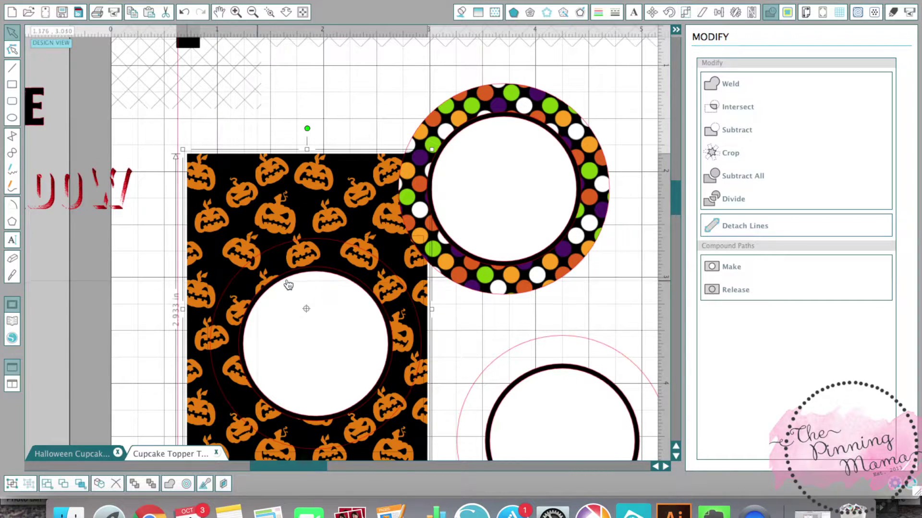
pyautogui.click(745, 158)
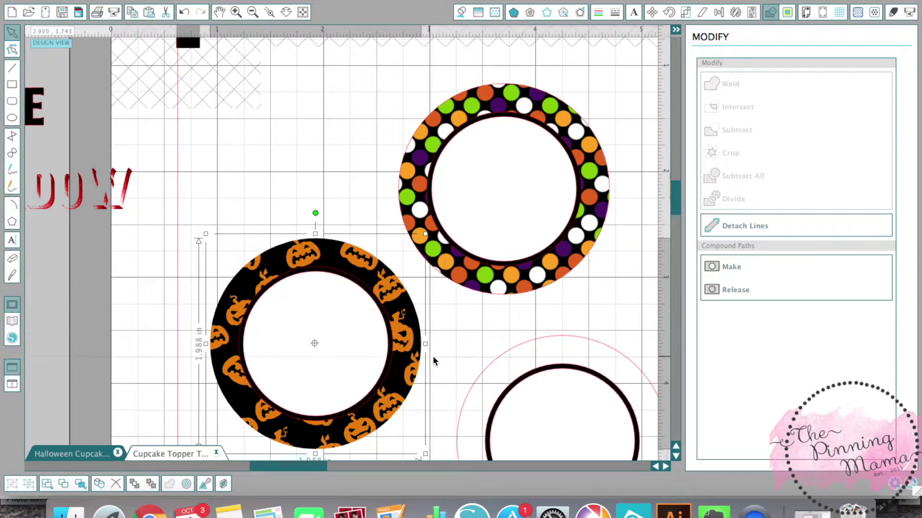
# Step: Merge the image 2.jpg from the 8.5 x 11 folder into the template
pyautogui.scroll(-5, 437, 357)
pyautogui.hscroll(5, 436, 357)
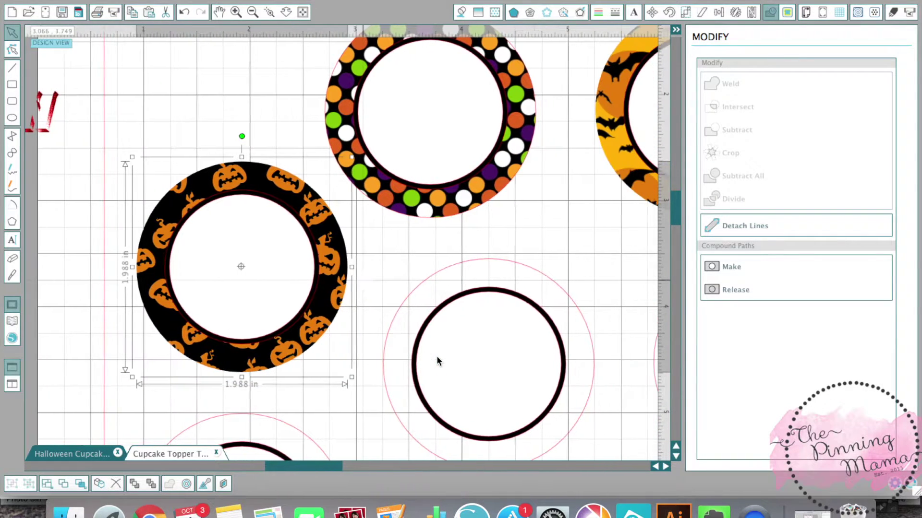
pyautogui.scroll(-4, 436, 355)
pyautogui.hscroll(3, 437, 356)
pyautogui.click(130, 1)
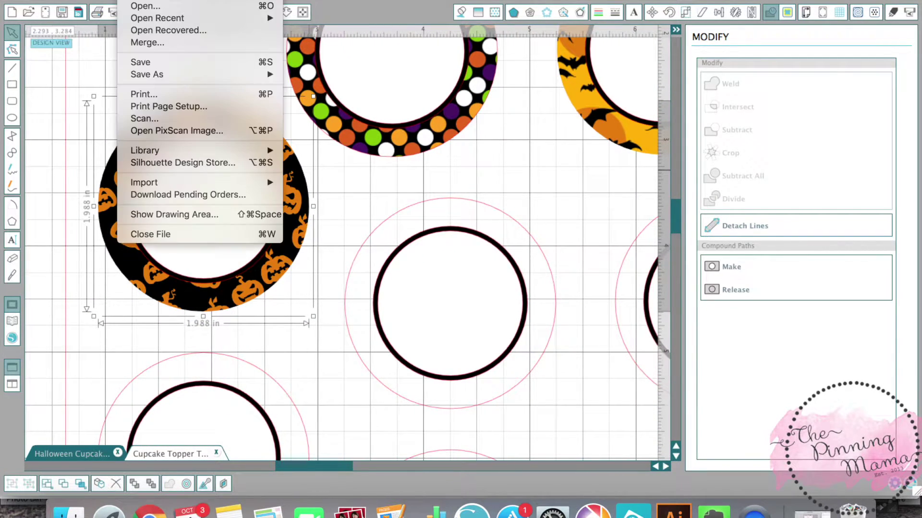
pyautogui.click(142, 44)
pyautogui.click(282, 156)
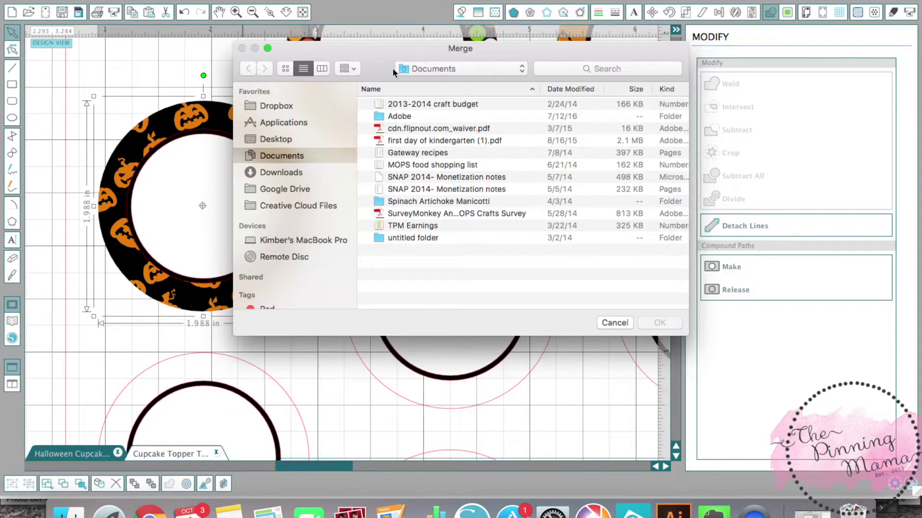
pyautogui.click(413, 69)
pyautogui.click(414, 156)
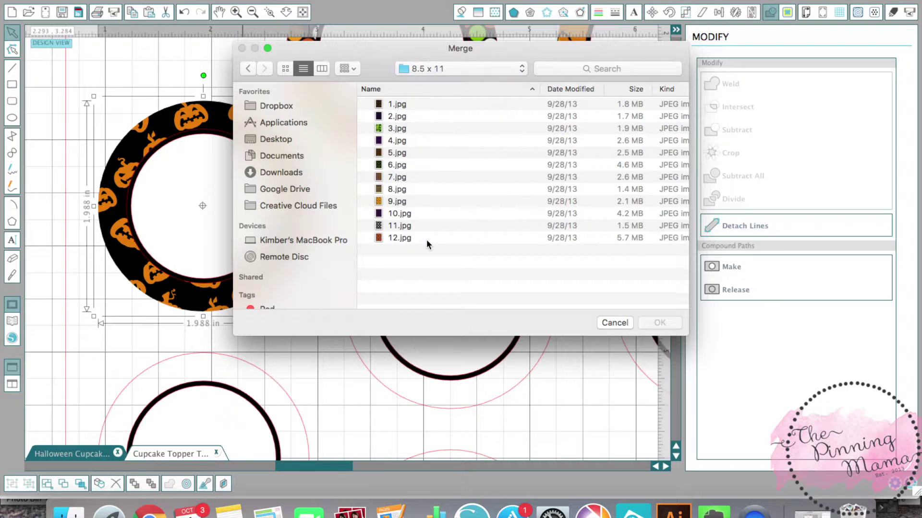
pyautogui.doubleClick(398, 118)
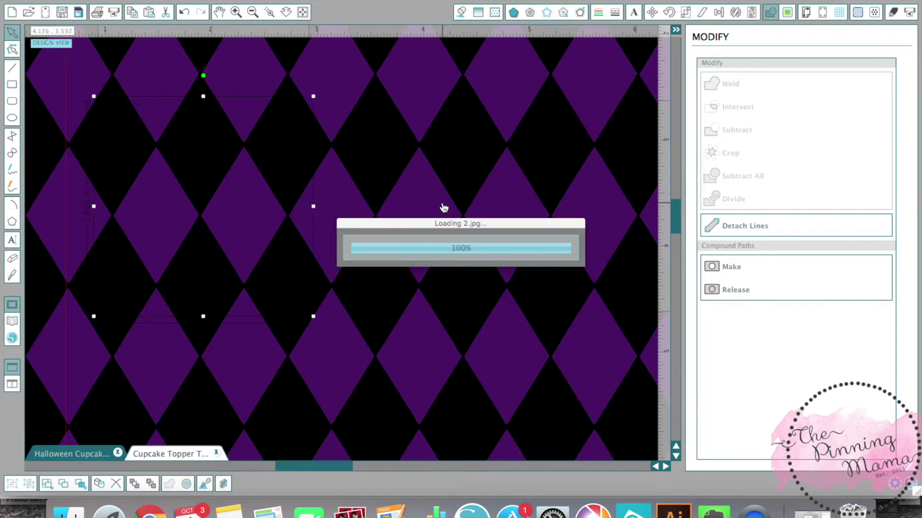
# Step: Scale the purple diamond image to about 2.77 in wide and position it over the middle topper below the polka-dot one
pyautogui.click(251, 14)
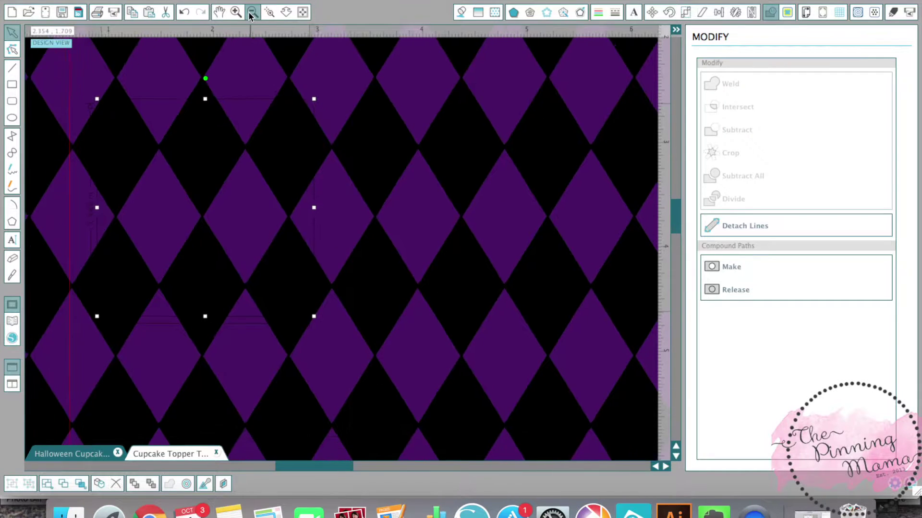
pyautogui.click(250, 13)
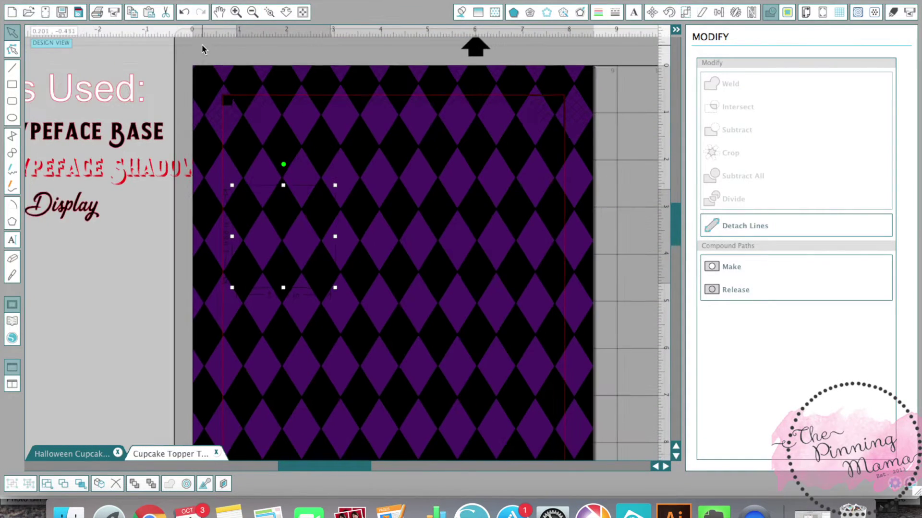
pyautogui.click(201, 73)
pyautogui.moveTo(188, 61); pyautogui.dragTo(411, 349)
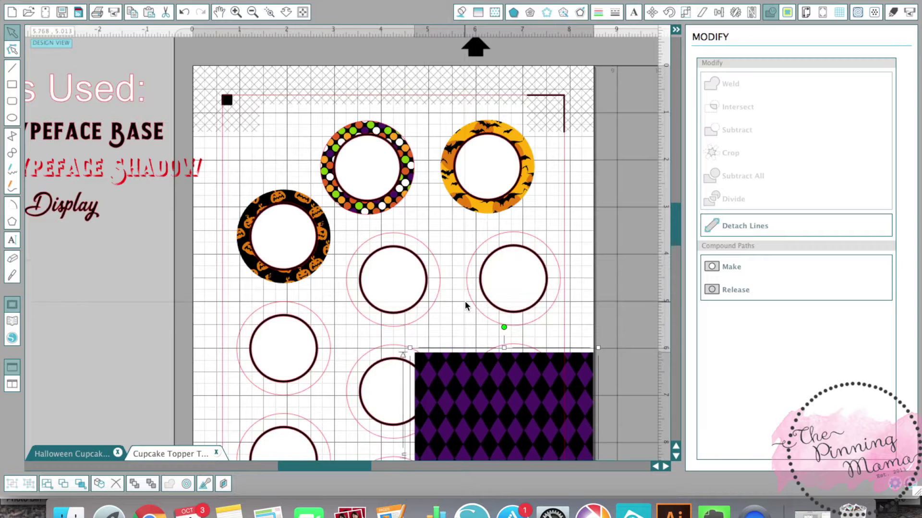
pyautogui.moveTo(483, 376); pyautogui.dragTo(401, 229)
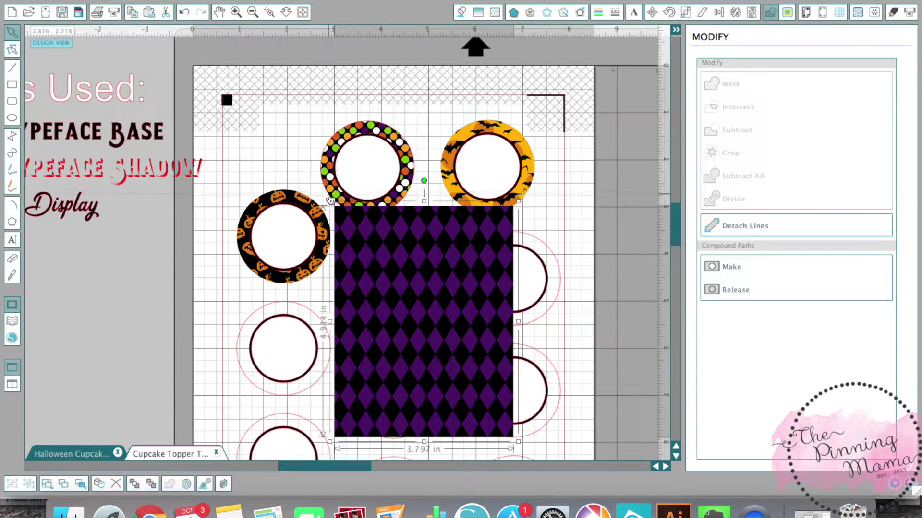
pyautogui.moveTo(331, 202); pyautogui.dragTo(383, 267)
pyautogui.moveTo(438, 330); pyautogui.dragTo(389, 259)
# Step: Send the purple diamond image to the back and crop it to the middle topper's outer circle
pyautogui.rightClick(389, 257)
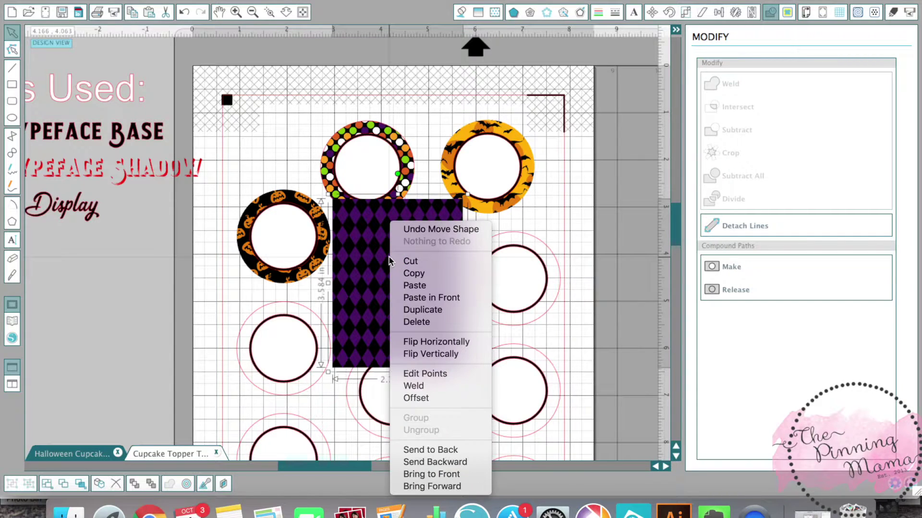
pyautogui.click(444, 450)
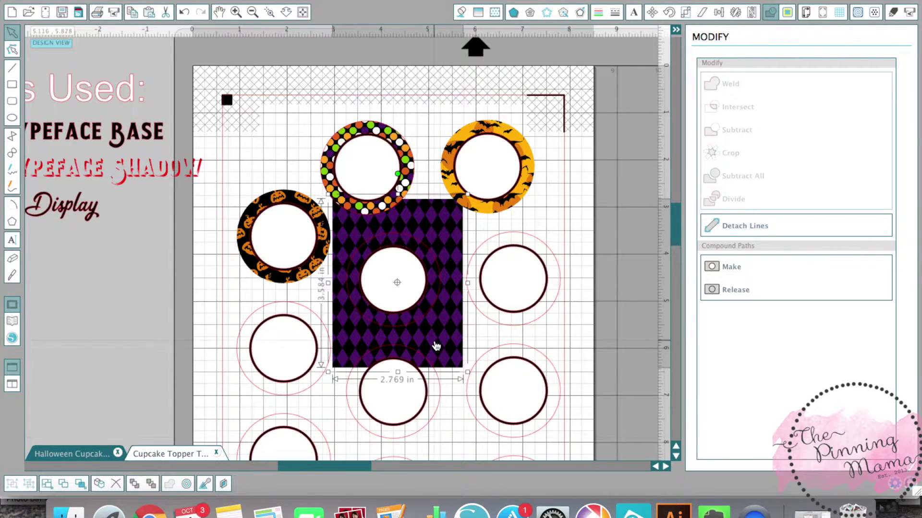
pyautogui.keyDown('shift'); pyautogui.click(431, 253); pyautogui.keyUp('shift')
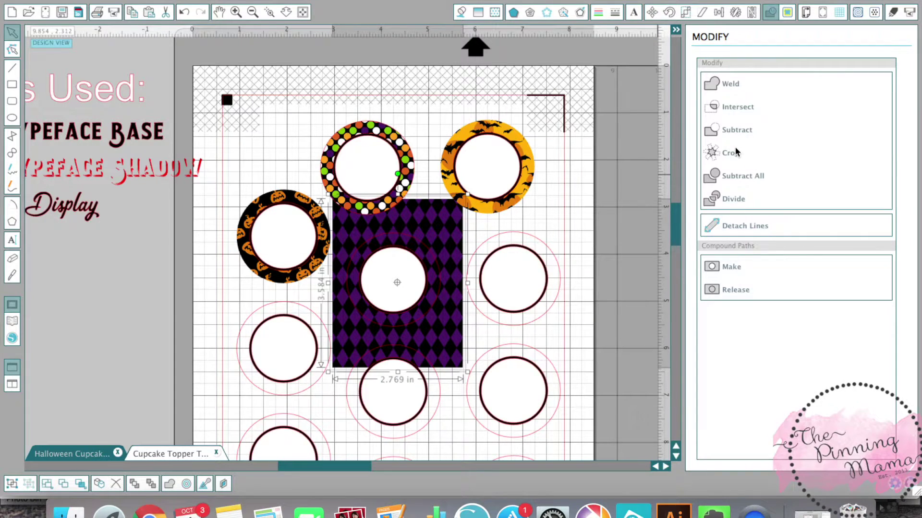
pyautogui.click(735, 150)
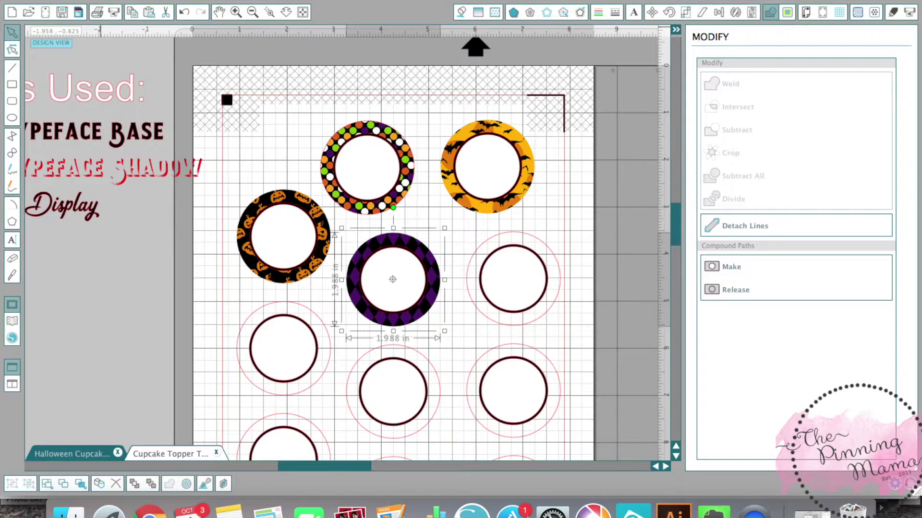
# Step: Merge the witch boots image 12.png from the Halloween Pack folder into the template
pyautogui.click(128, 0)
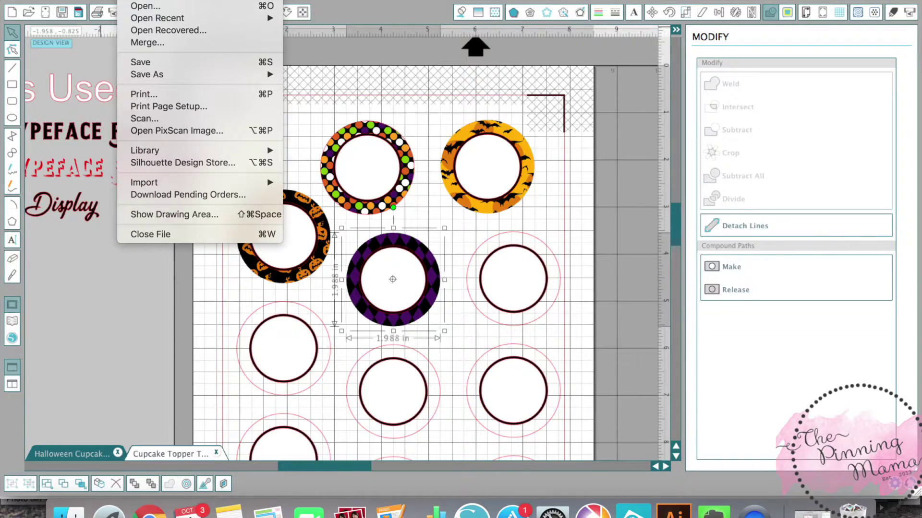
pyautogui.click(137, 43)
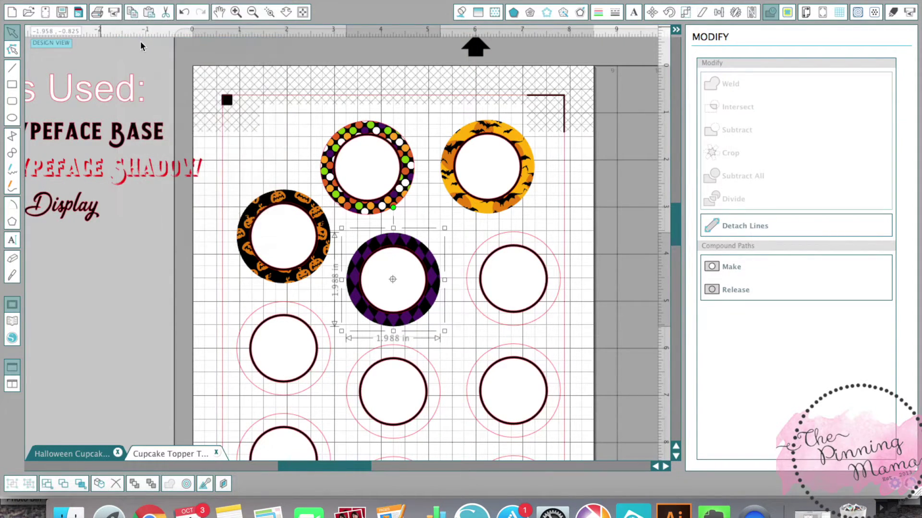
pyautogui.click(433, 69)
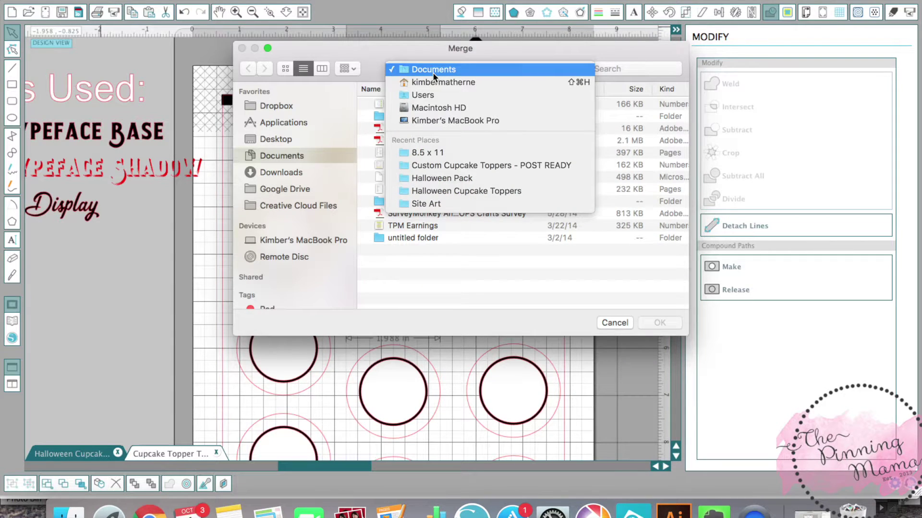
pyautogui.click(435, 179)
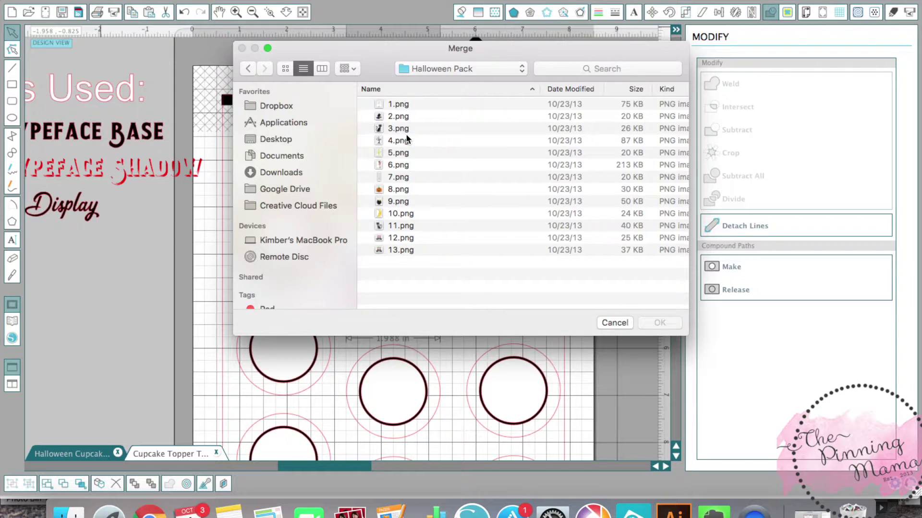
pyautogui.click(285, 69)
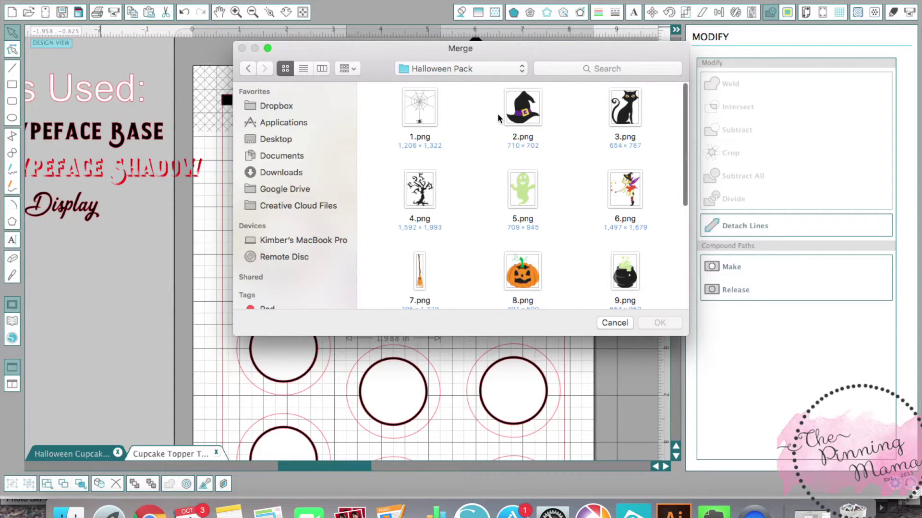
pyautogui.scroll(-5, 581, 176)
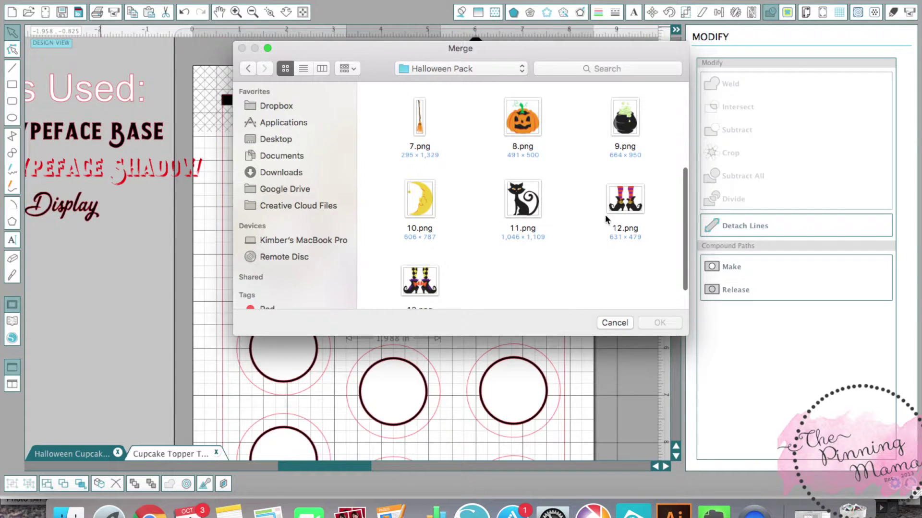
pyautogui.click(614, 200)
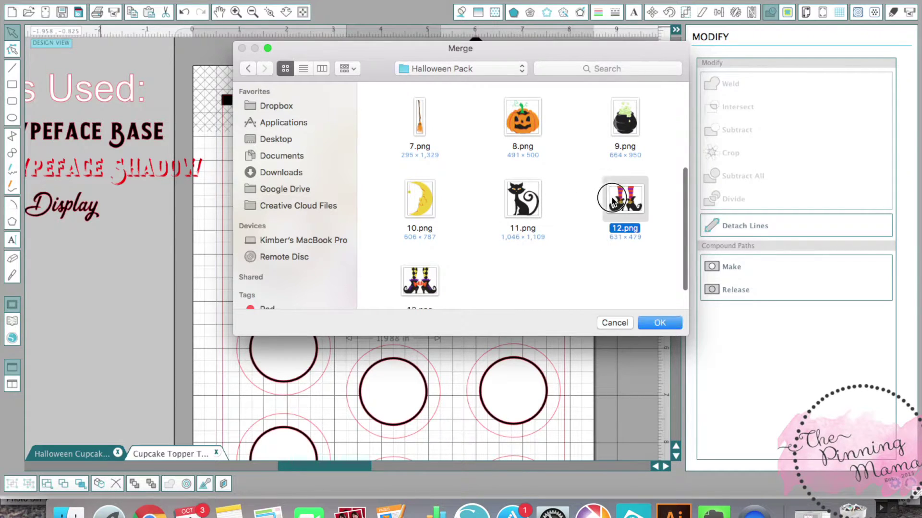
pyautogui.doubleClick(614, 199)
# Step: Move the witch boots onto the pumpkin topper and shrink them to fit centred inside its white inner circle
pyautogui.moveTo(269, 99); pyautogui.dragTo(308, 222)
pyautogui.click(304, 203)
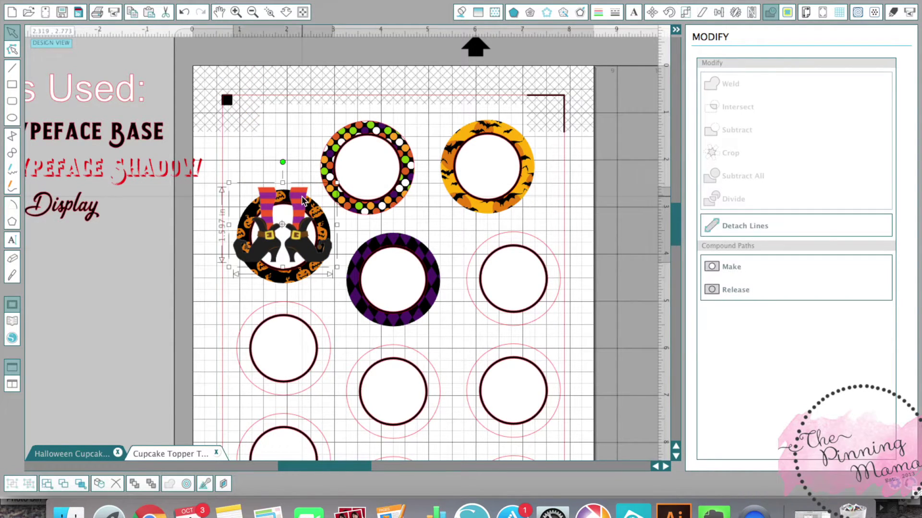
pyautogui.moveTo(334, 184); pyautogui.dragTo(298, 228)
pyautogui.click(429, 228)
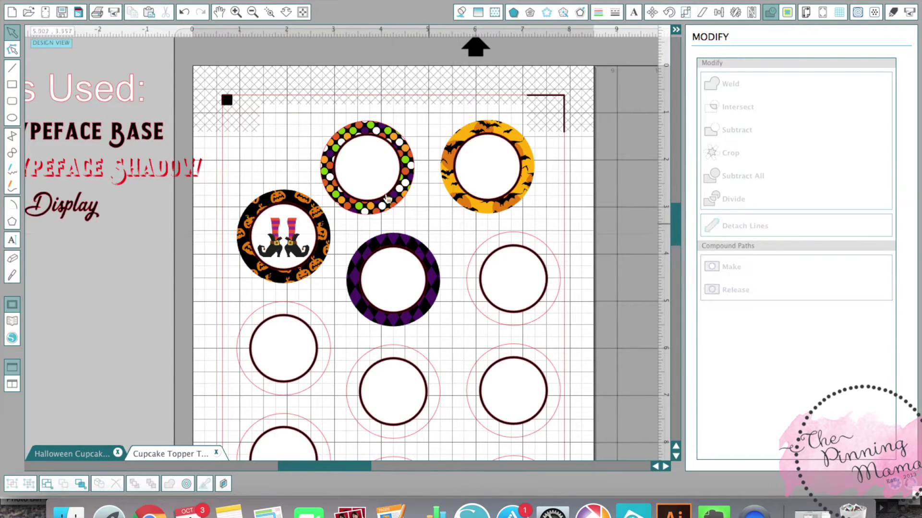
# Step: Merge the black cat image 3.png from the Halloween Pack folder into the template
pyautogui.click(129, 1)
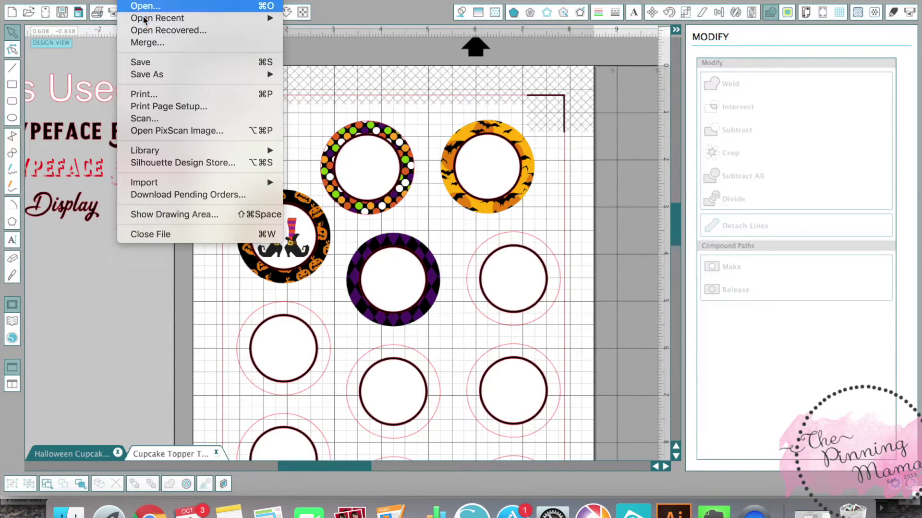
pyautogui.click(147, 42)
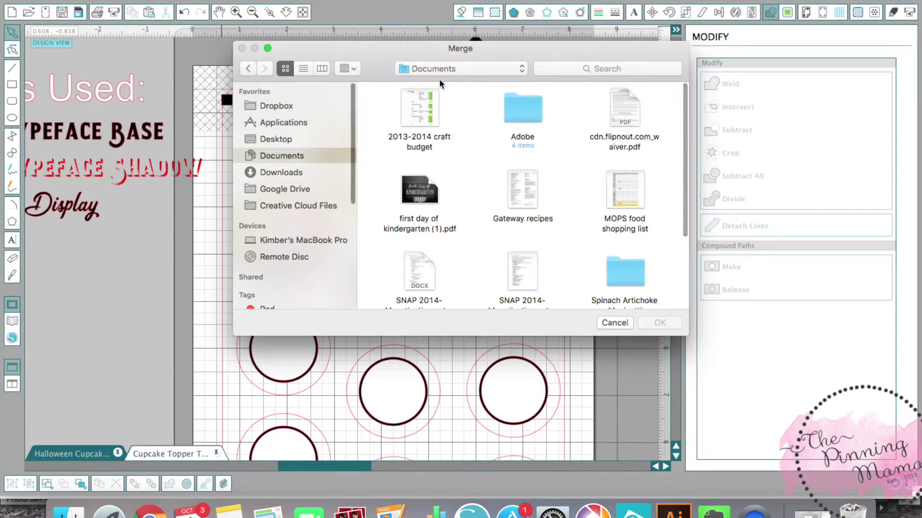
pyautogui.click(444, 69)
pyautogui.click(445, 152)
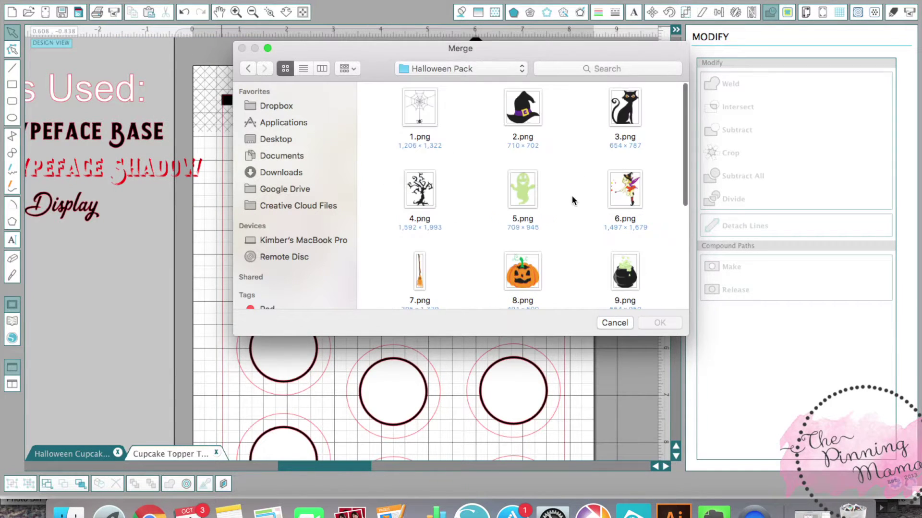
pyautogui.doubleClick(630, 113)
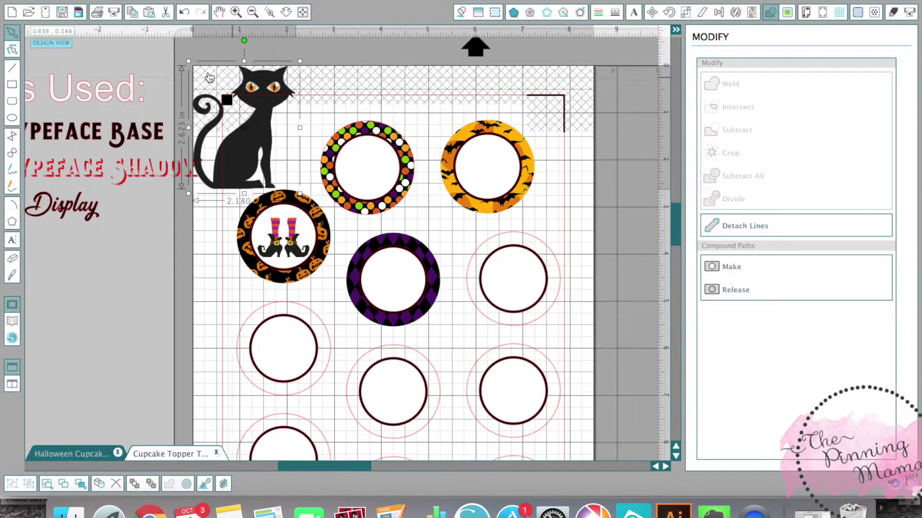
# Step: Scale the black cat to about 0.81 in wide and centre it inside the white circle of the polka-dot topper
pyautogui.moveTo(191, 64); pyautogui.dragTo(246, 124)
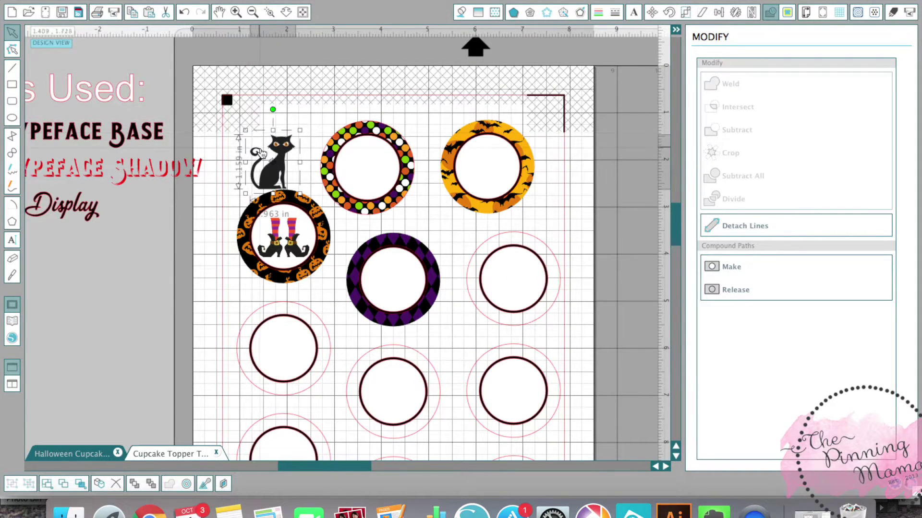
pyautogui.moveTo(277, 150); pyautogui.dragTo(343, 143)
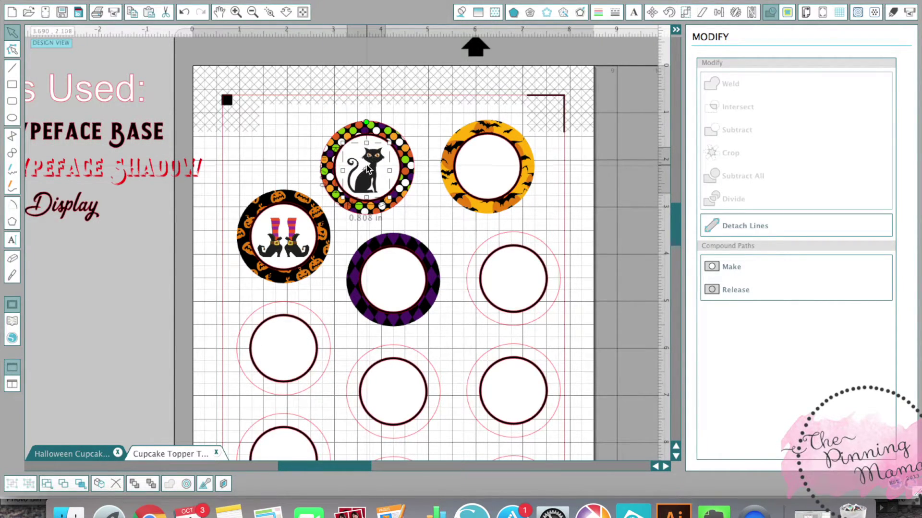
pyautogui.click(418, 159)
pyautogui.moveTo(371, 157); pyautogui.dragTo(372, 160)
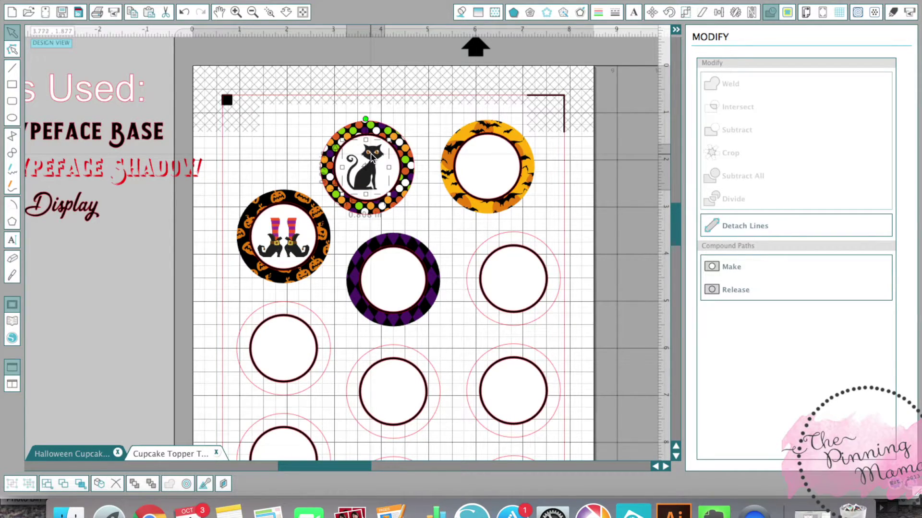
# Step: Select the black cat together with its polka-dot topper and view the alignment options
pyautogui.click(301, 102)
pyautogui.moveTo(300, 102); pyautogui.dragTo(426, 220)
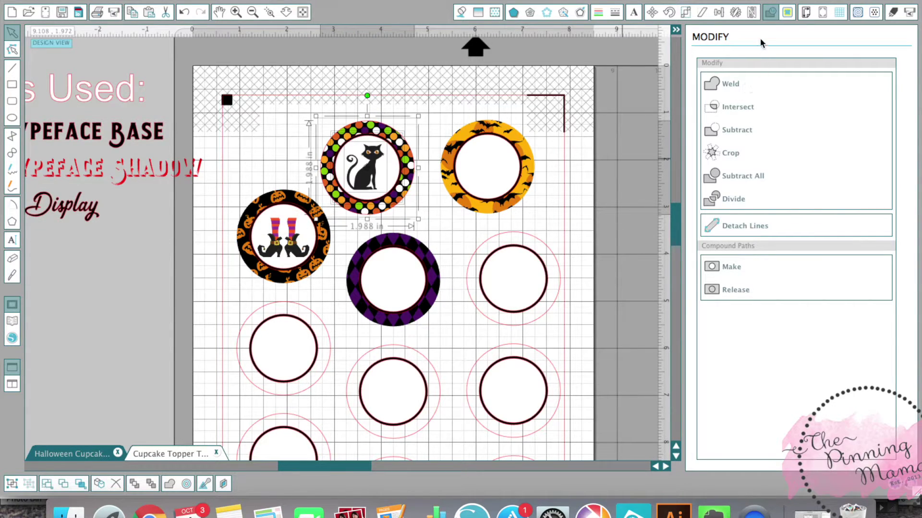
pyautogui.click(719, 12)
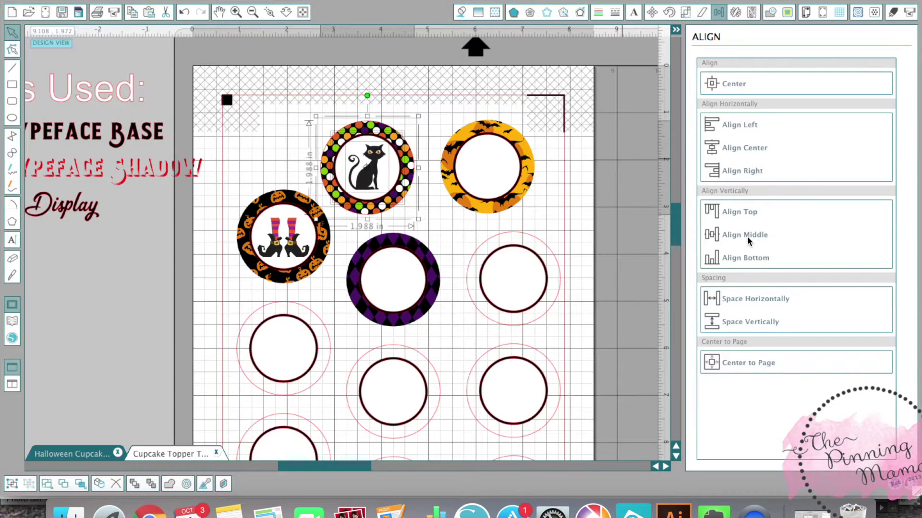
pyautogui.click(459, 253)
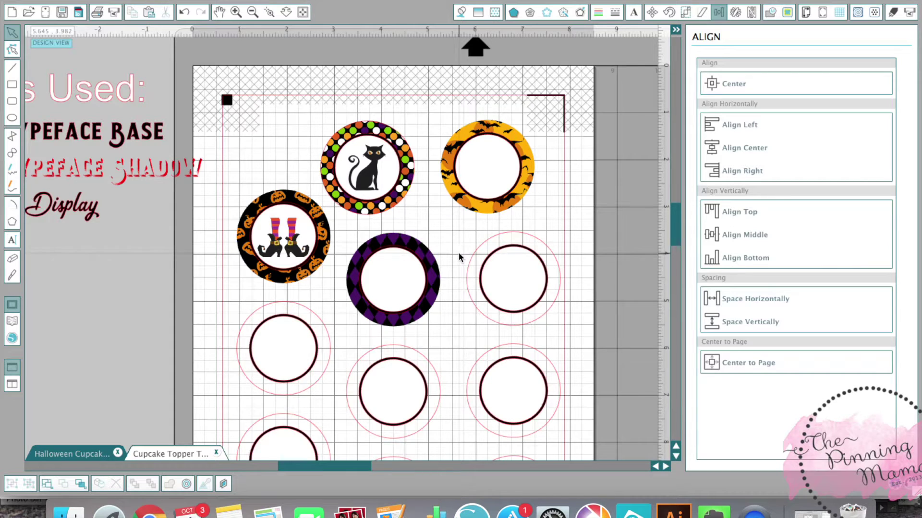
# Step: Examine the text on the finished toppers in the other document and the list of fonts beside the template
pyautogui.click(12, 240)
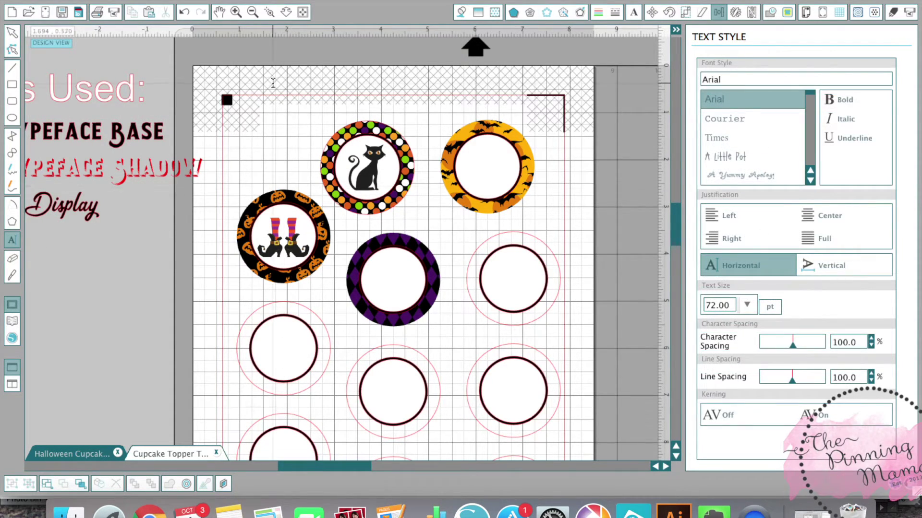
pyautogui.click(70, 454)
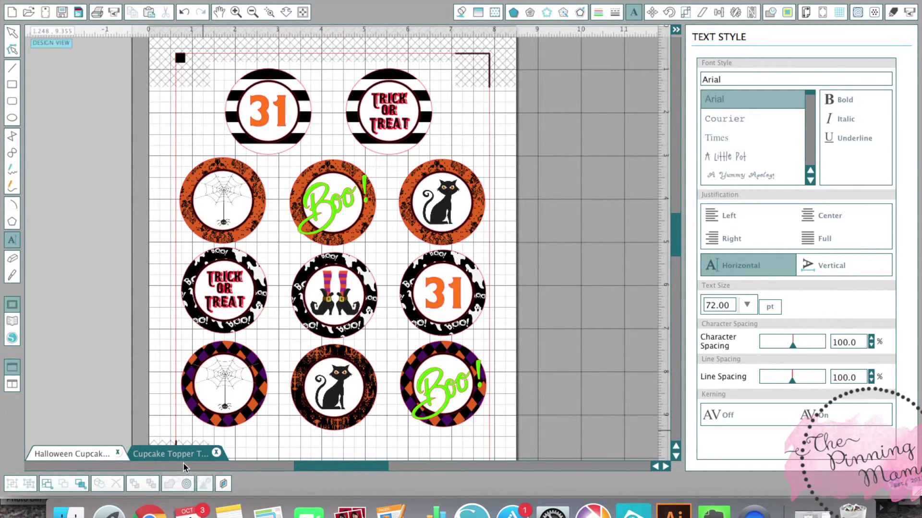
pyautogui.click(72, 453)
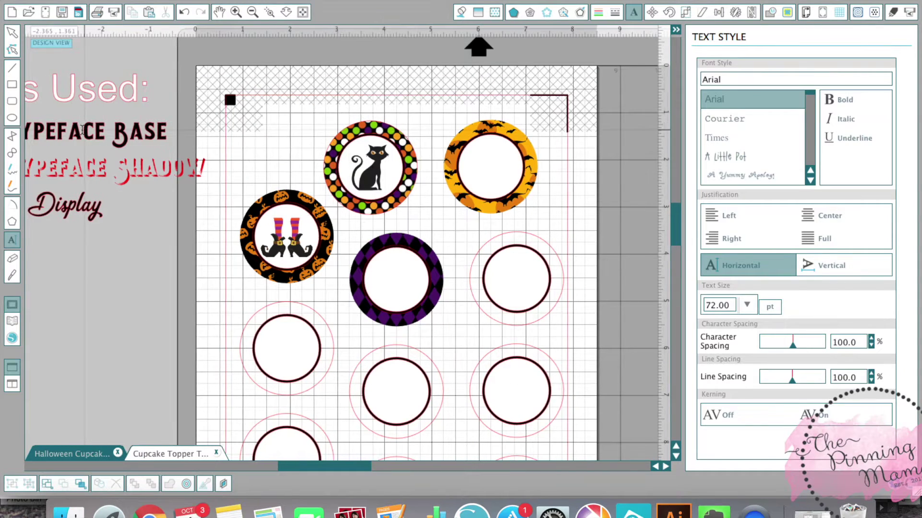
pyautogui.hscroll(-5, 82, 130)
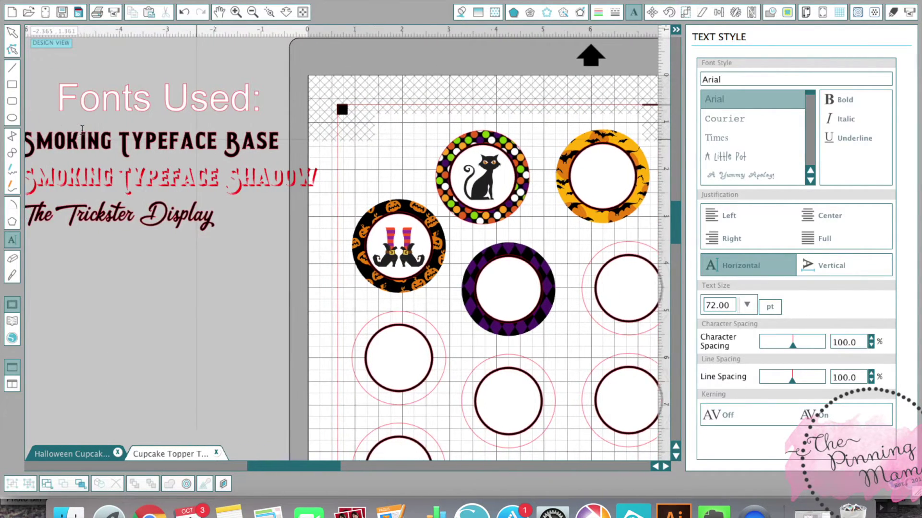
pyautogui.hscroll(5, 82, 129)
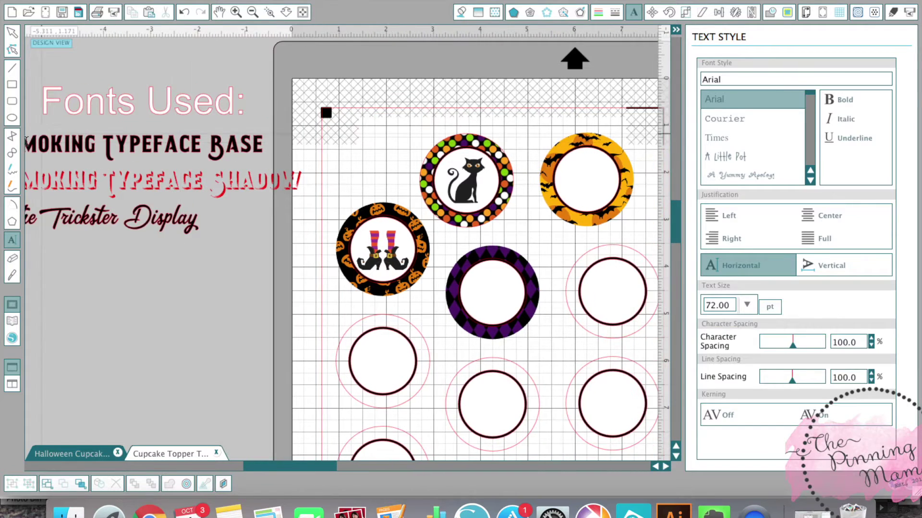
pyautogui.hscroll(1, 312, 188)
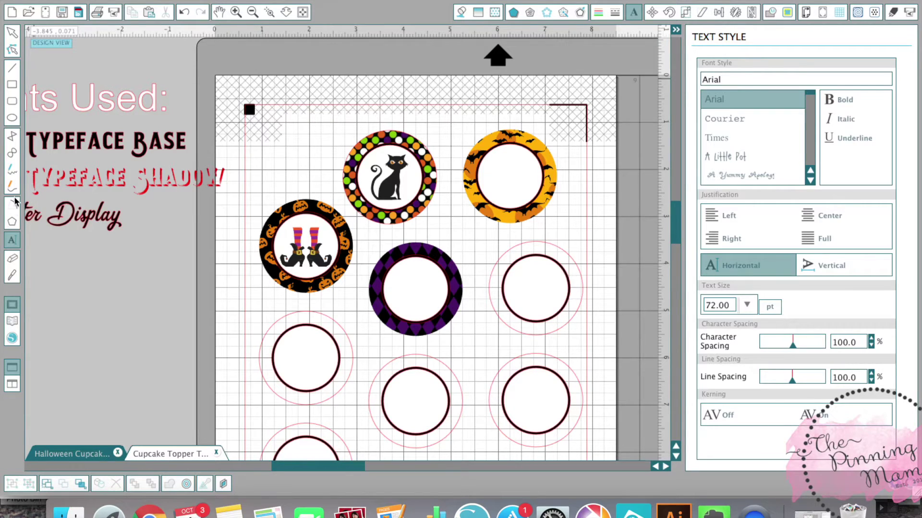
# Step: Add the text 31 on the orange bat topper and set its font to Smoking Typeface Base
pyautogui.click(9, 241)
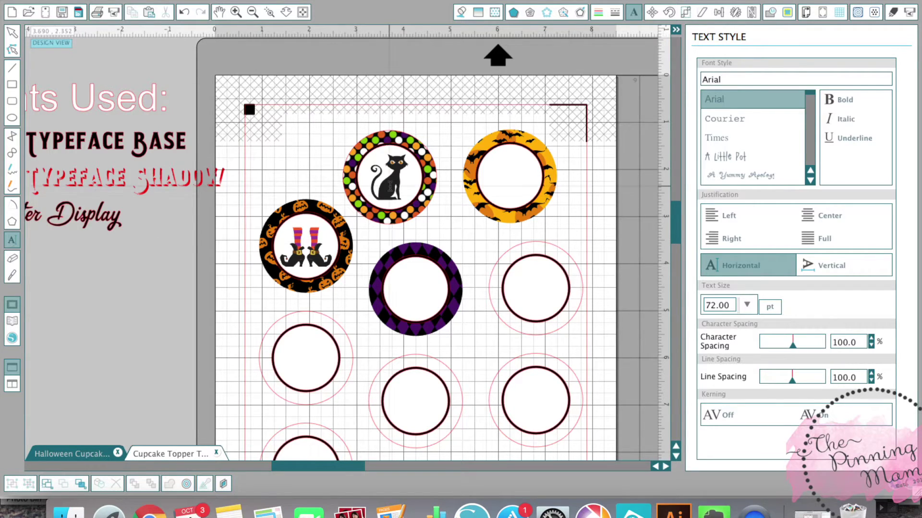
pyautogui.click(505, 182)
pyautogui.write('31')
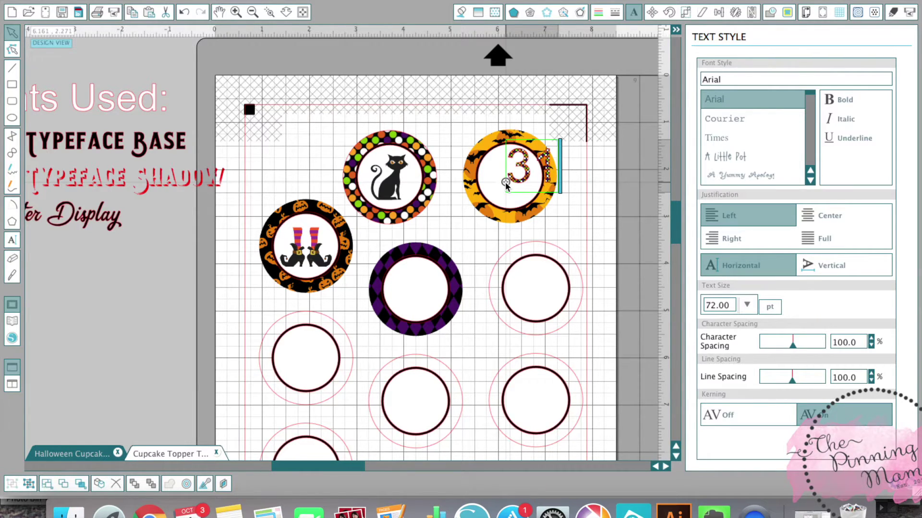
pyautogui.press('super+a')
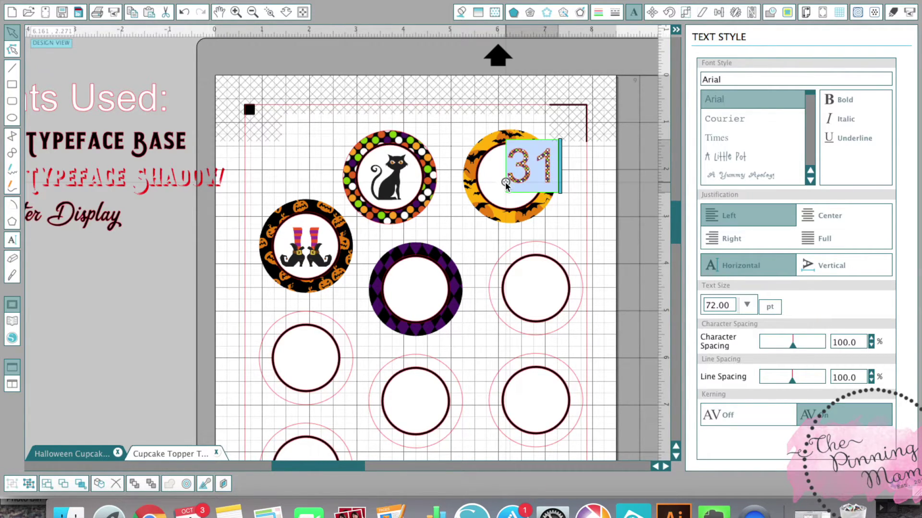
pyautogui.doubleClick(710, 79)
pyautogui.write('smoking Typeface Base')
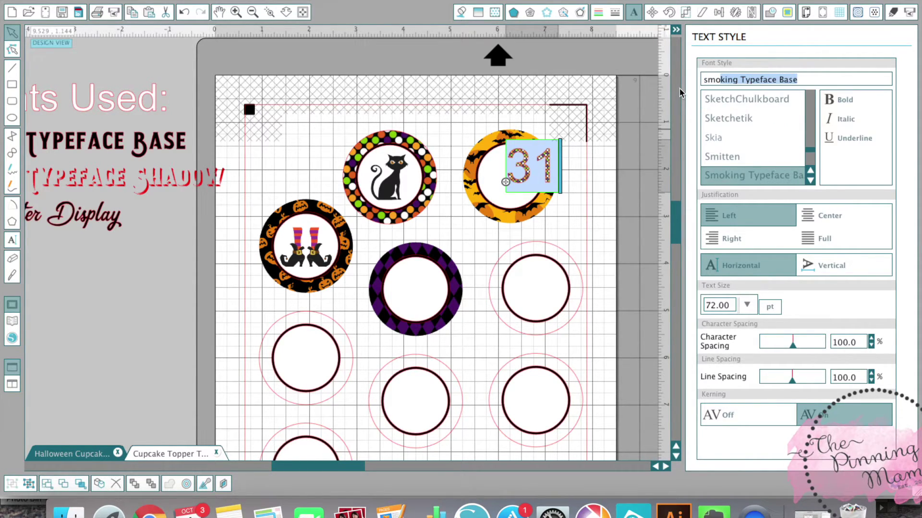
pyautogui.press('Return')
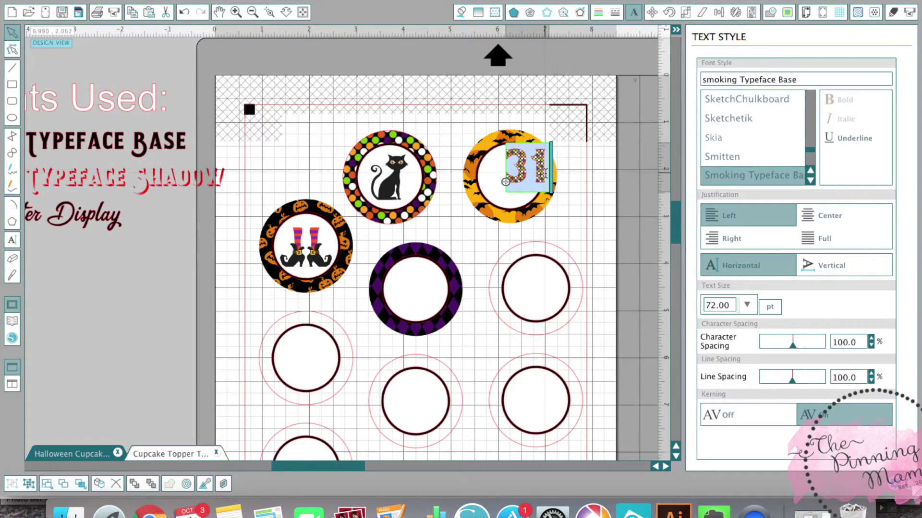
# Step: Centre the 31 inside the white circle of the bat topper and fill it with black
pyautogui.click(518, 207)
pyautogui.click(520, 175)
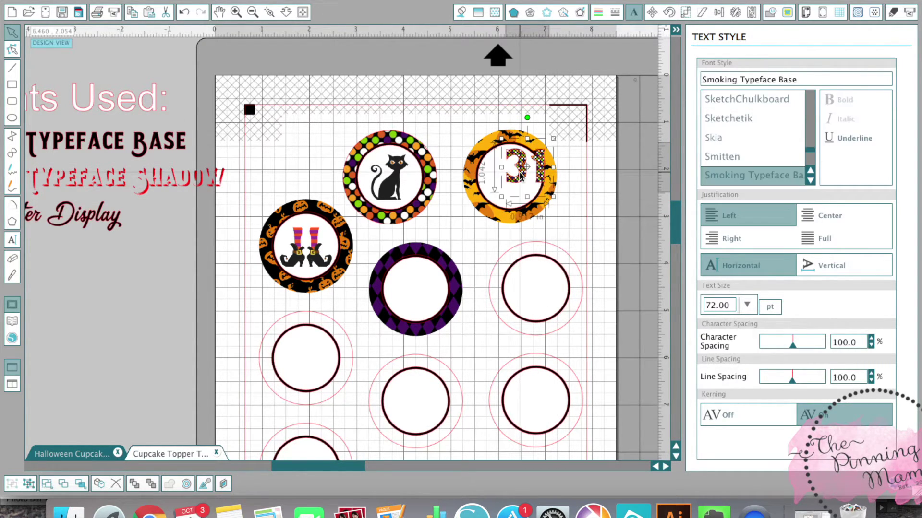
pyautogui.moveTo(520, 175); pyautogui.dragTo(511, 191)
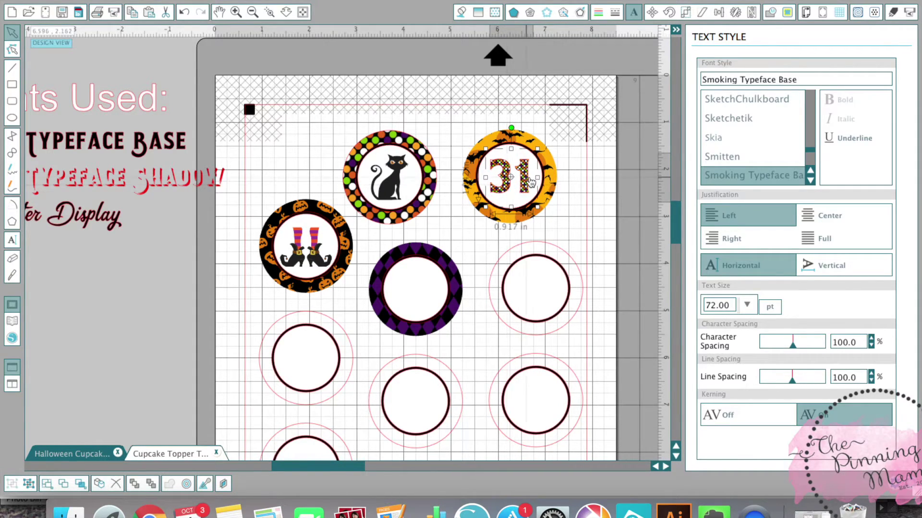
pyautogui.click(461, 12)
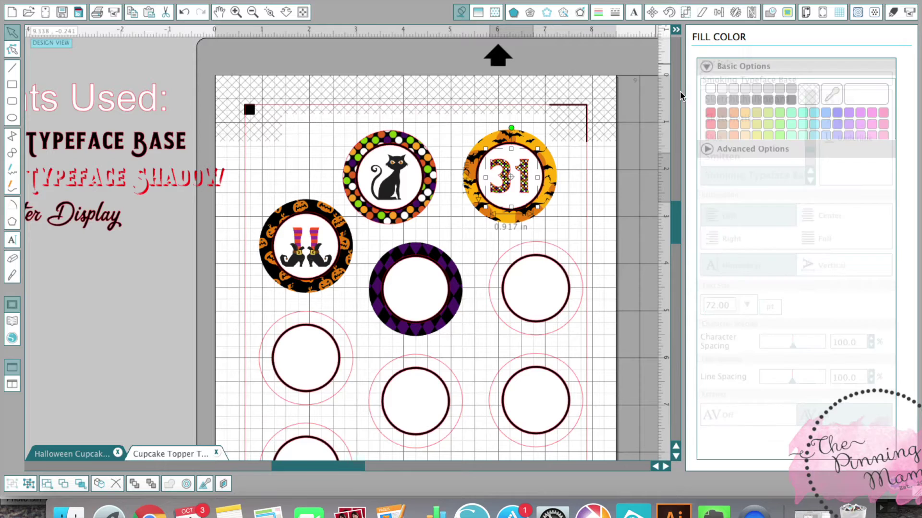
pyautogui.click(790, 100)
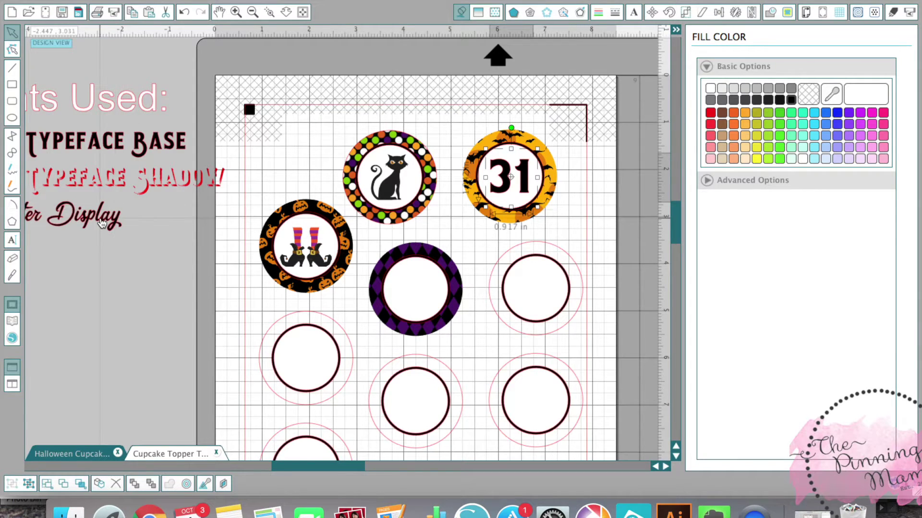
pyautogui.hscroll(-5, 102, 224)
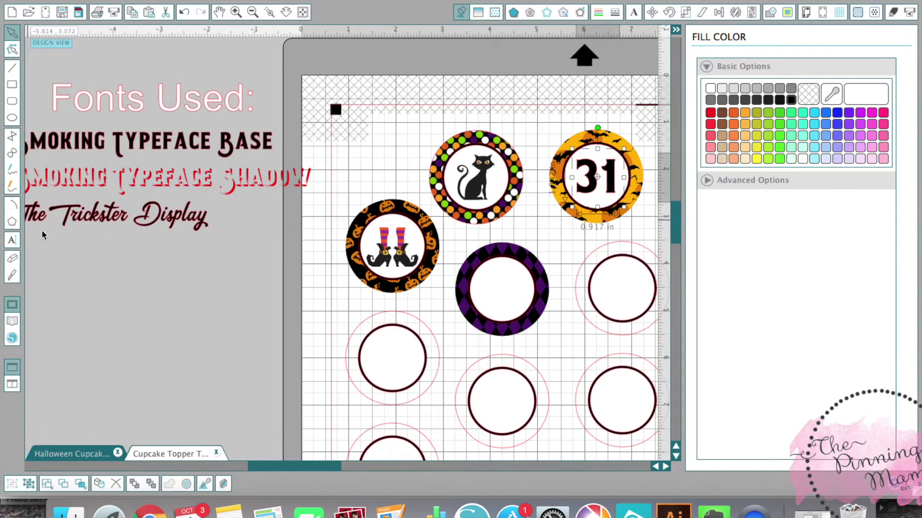
# Step: Add the text Boo! beside the black cat topper and set its font to The Trickster Display
pyautogui.hscroll(4, 351, 207)
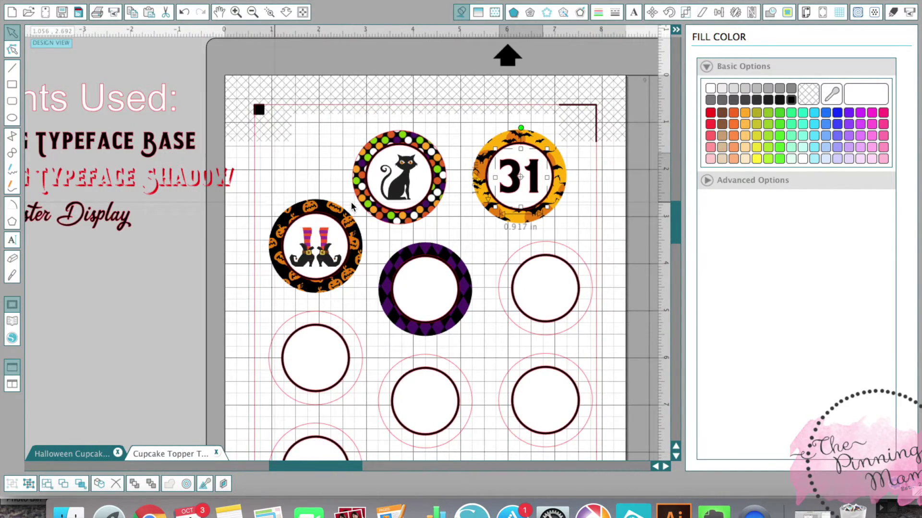
pyautogui.click(10, 237)
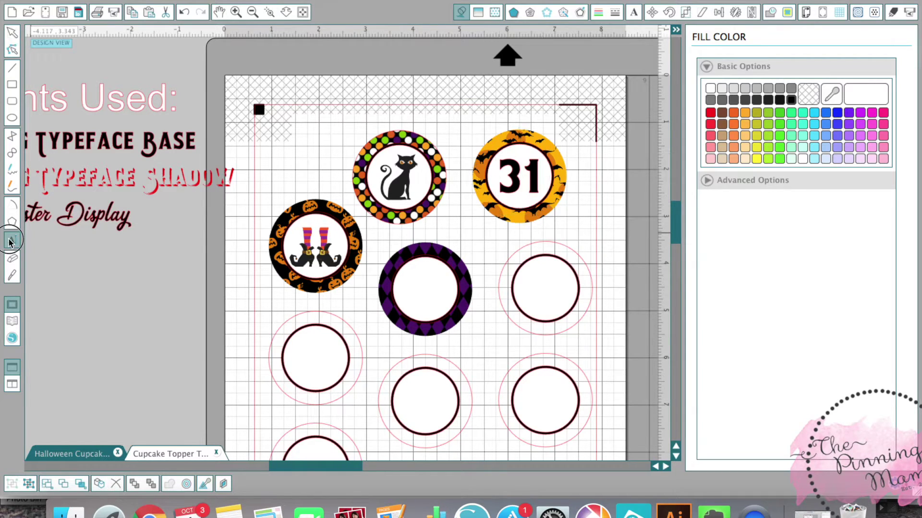
pyautogui.click(263, 177)
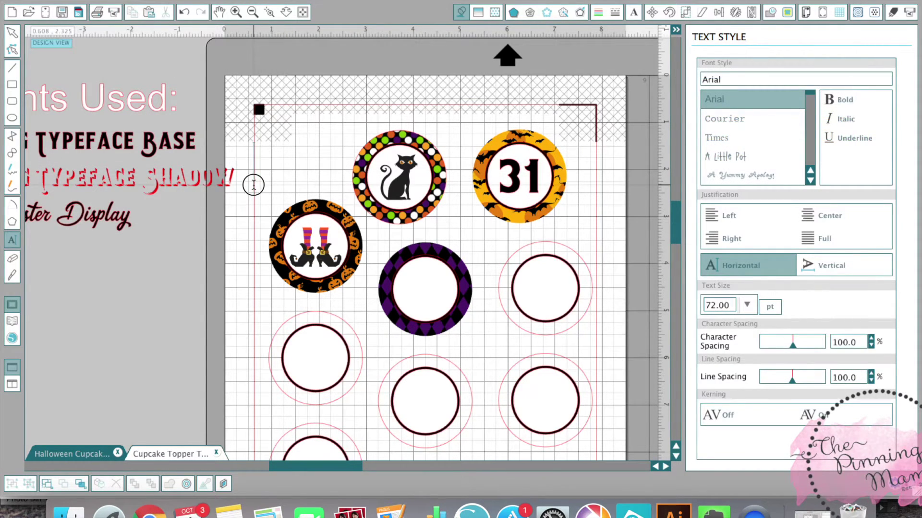
pyautogui.write('B')
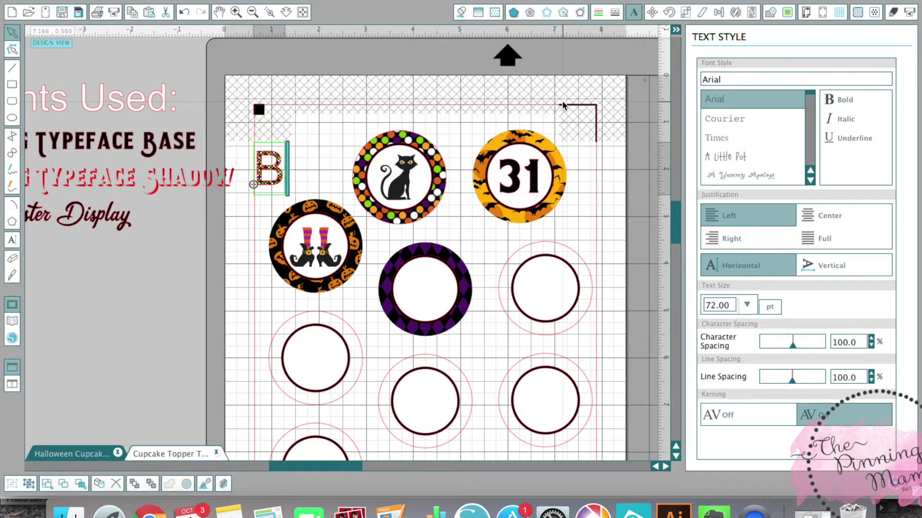
pyautogui.write('oo!')
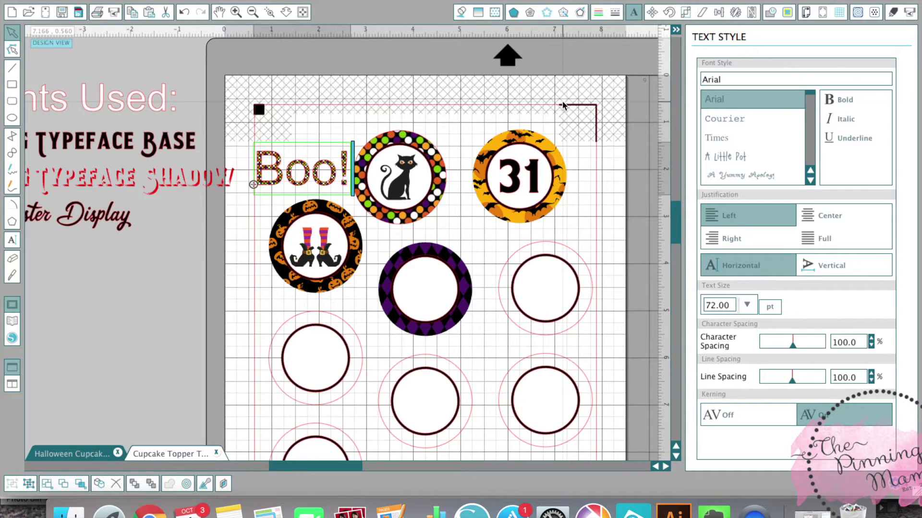
pyautogui.press('super+a')
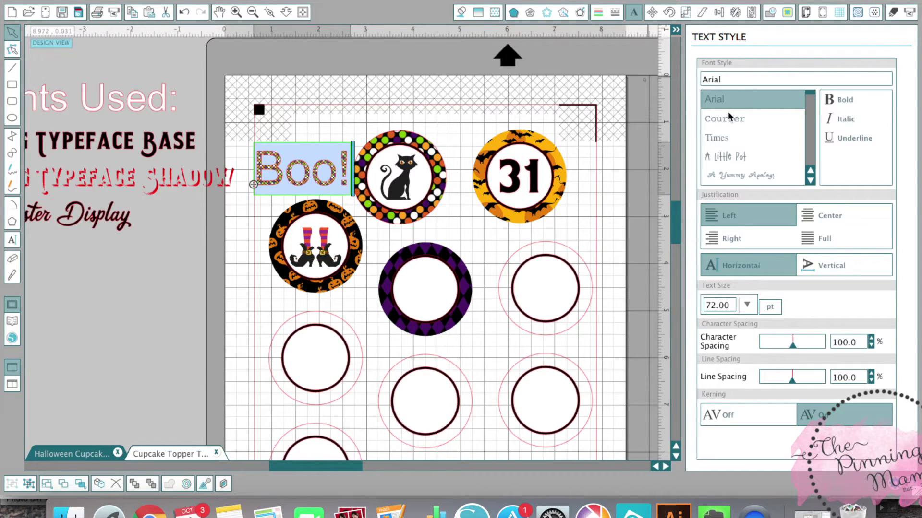
pyautogui.click(736, 83)
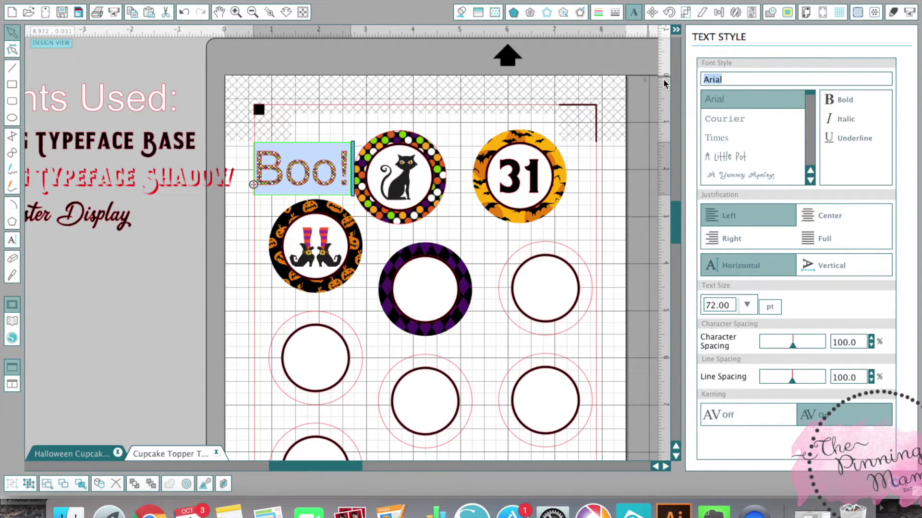
pyautogui.write('the trickster Display')
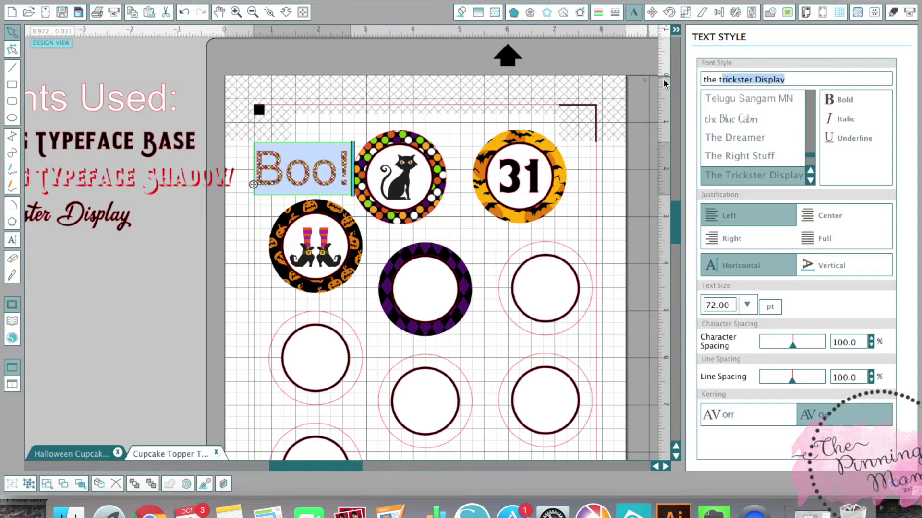
pyautogui.press('Return')
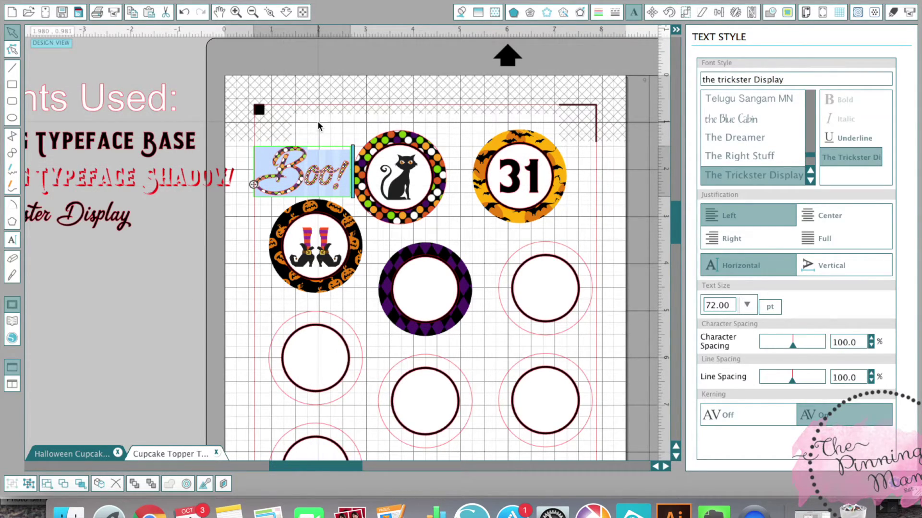
pyautogui.click(312, 139)
# Step: Fill the Boo! lettering with bright lime green in place of the polka-dot pattern
pyautogui.click(301, 169)
pyautogui.rightClick(301, 169)
pyautogui.click(337, 331)
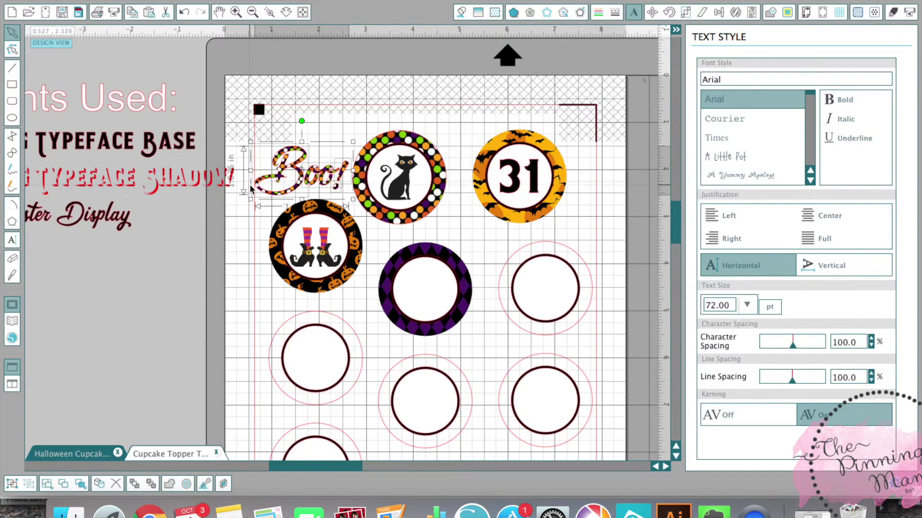
pyautogui.rightClick(315, 168)
pyautogui.click(337, 364)
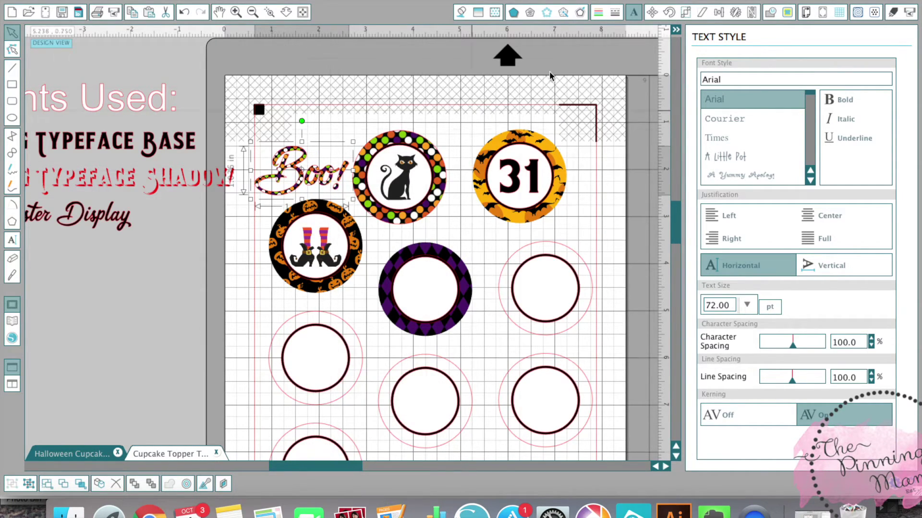
pyautogui.click(458, 15)
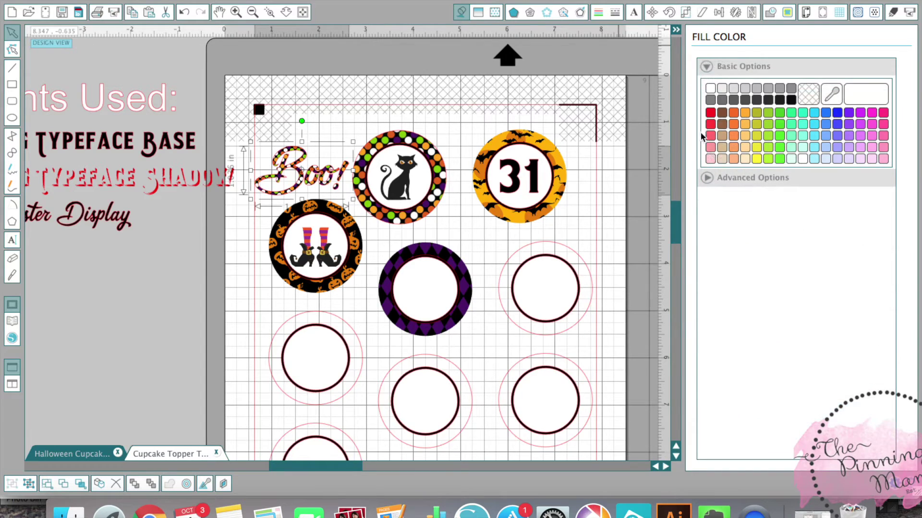
pyautogui.click(780, 159)
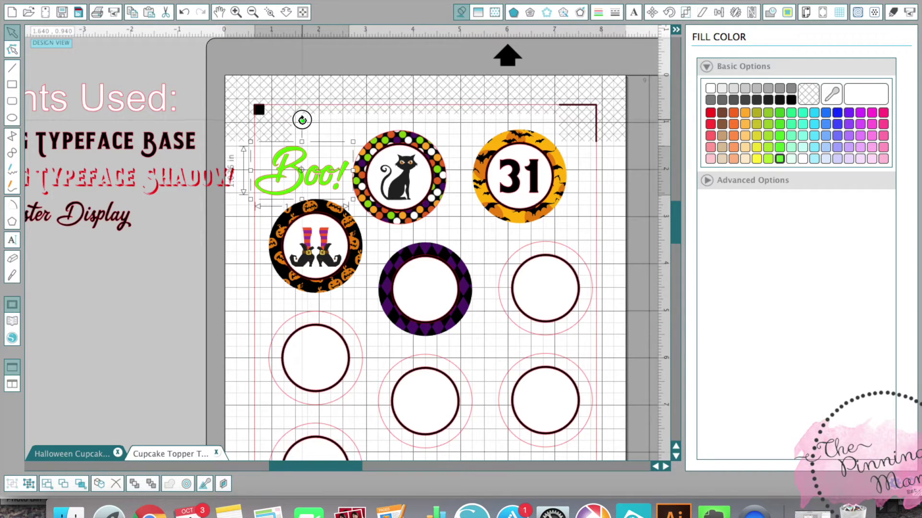
# Step: Tilt the Boo! text counterclockwise, place it over the purple diamond topper and shrink it to about 0.97 in high
pyautogui.moveTo(301, 121); pyautogui.dragTo(279, 132)
pyautogui.moveTo(311, 175); pyautogui.dragTo(433, 288)
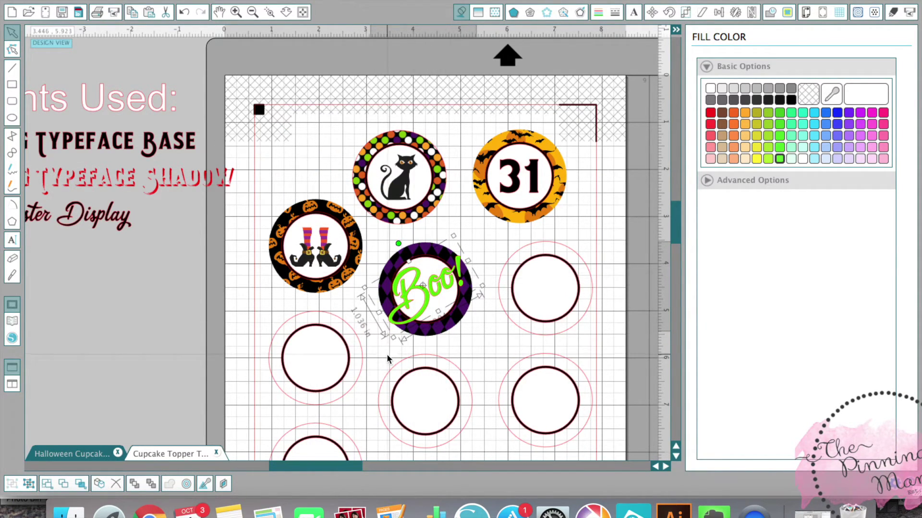
pyautogui.moveTo(392, 337); pyautogui.dragTo(393, 335)
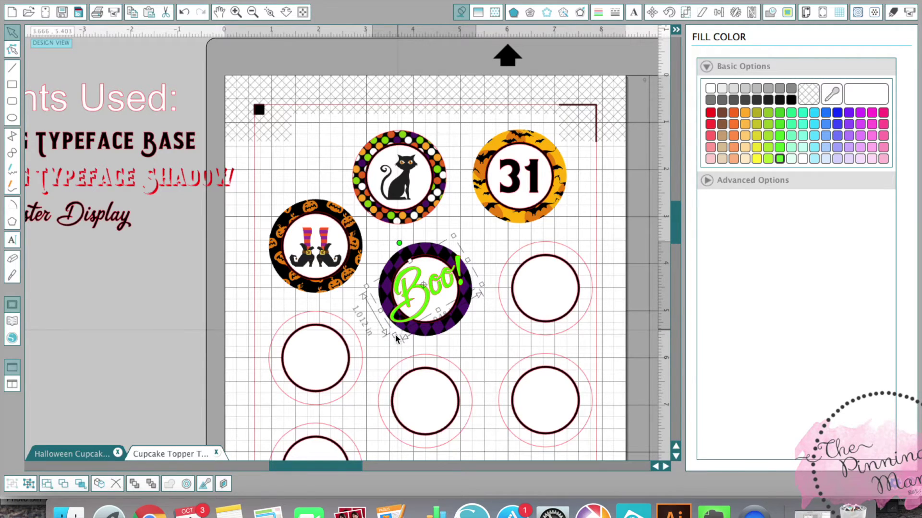
pyautogui.moveTo(454, 235); pyautogui.dragTo(452, 238)
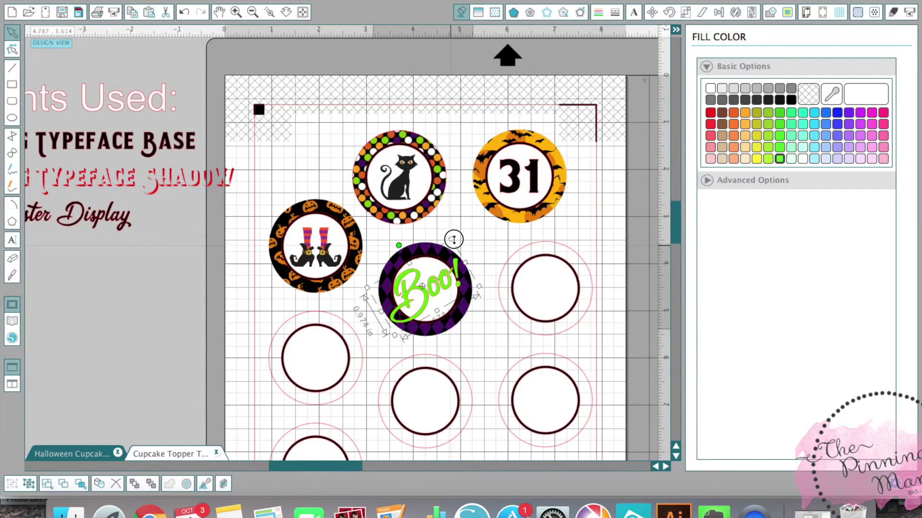
pyautogui.click(480, 328)
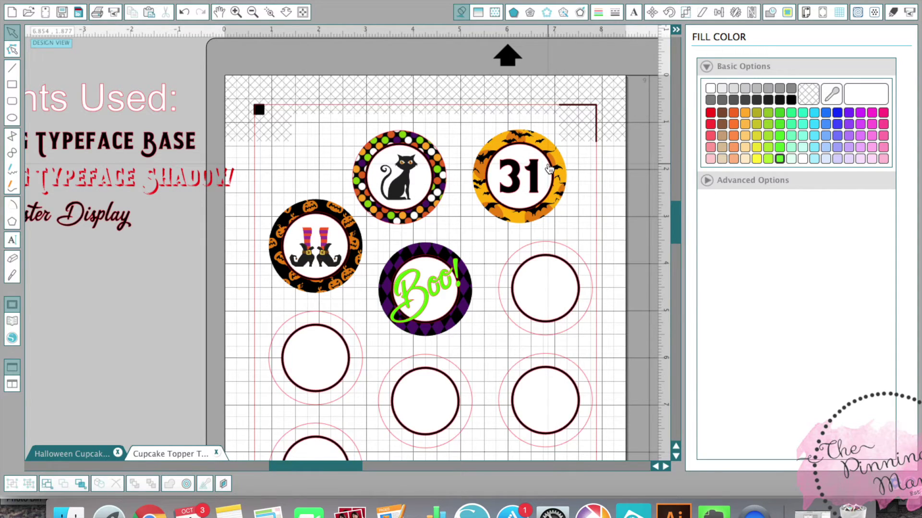
# Step: Set the cut style of both the 31 and the Boo! text to No Cut
pyautogui.click(895, 15)
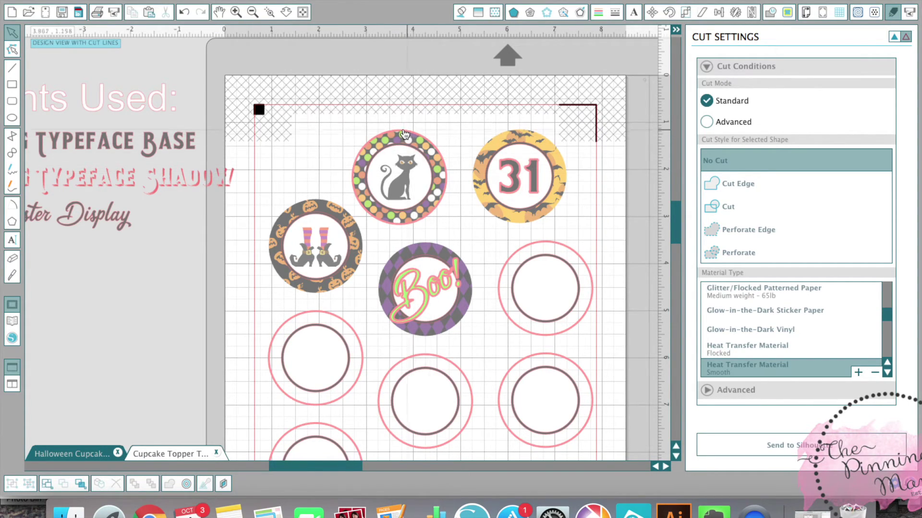
pyautogui.click(519, 182)
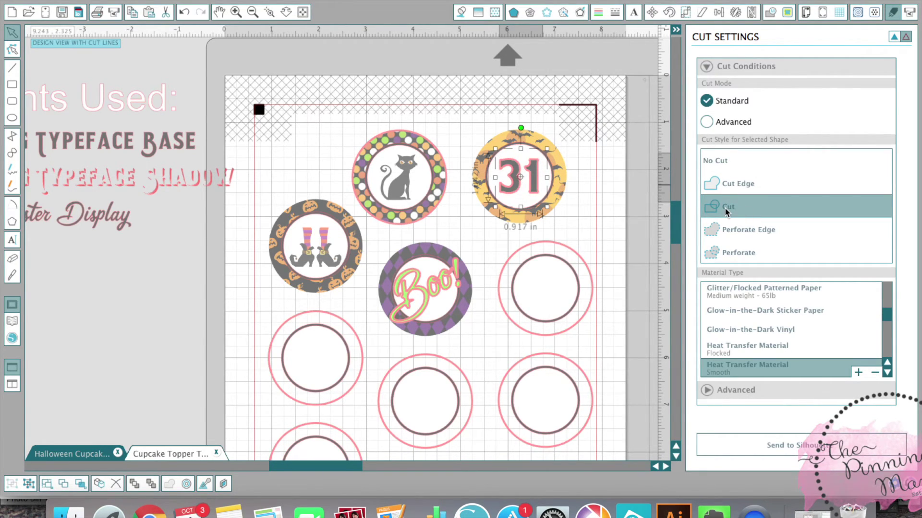
pyautogui.click(728, 163)
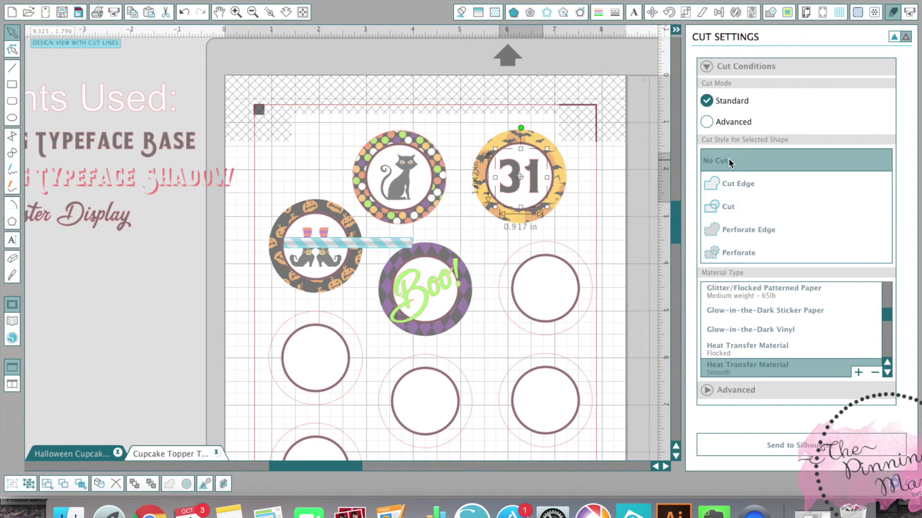
pyautogui.click(439, 281)
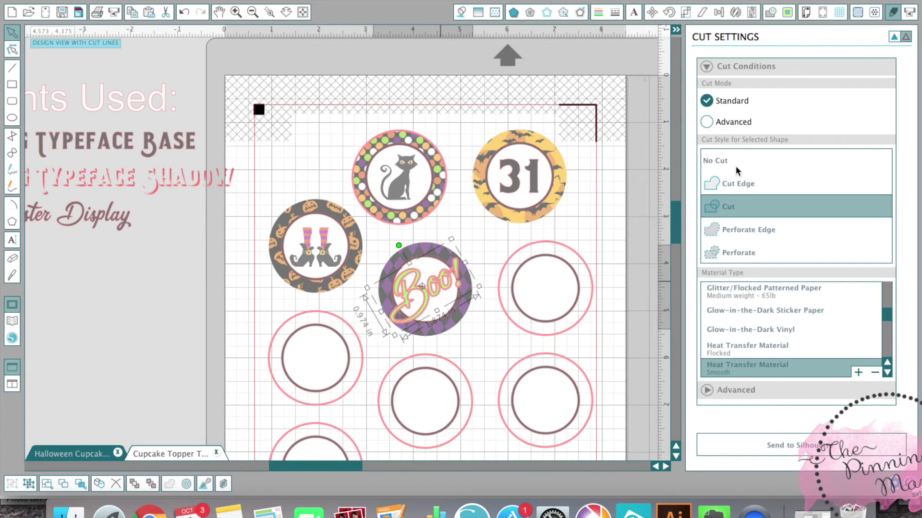
pyautogui.click(723, 162)
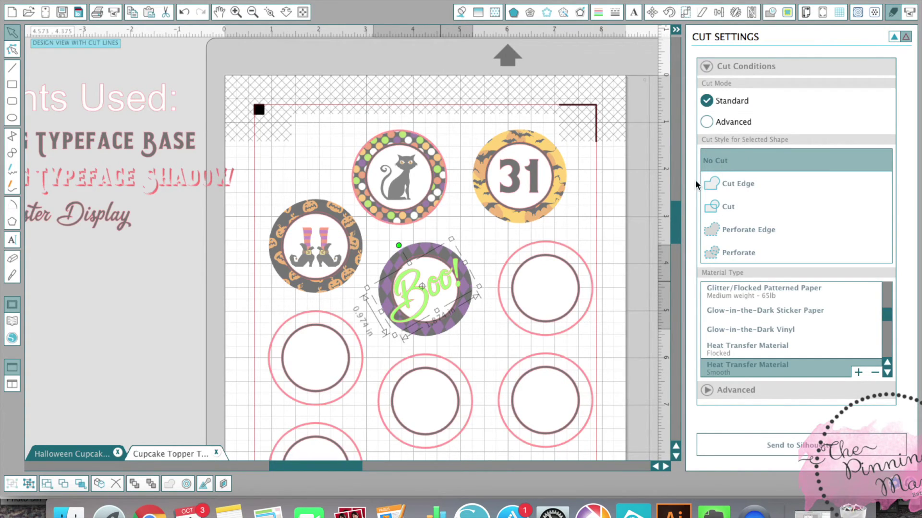
pyautogui.scroll(-3, 618, 253)
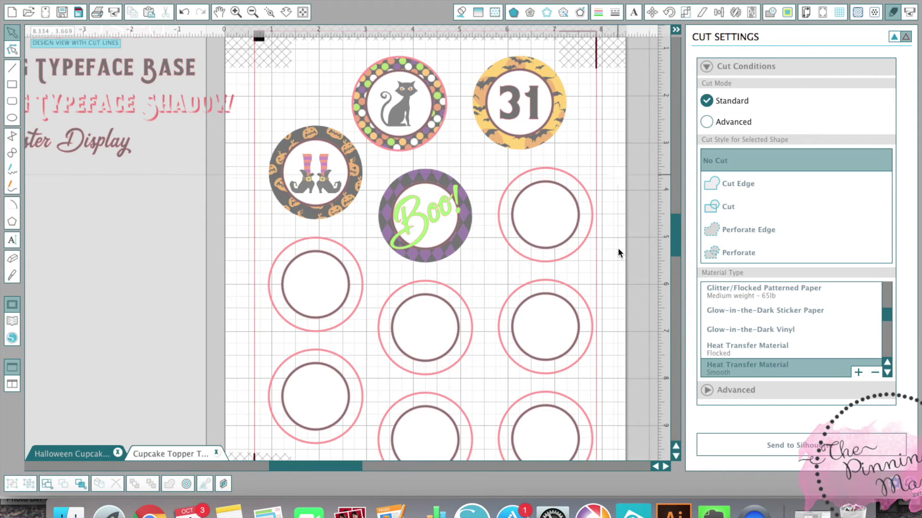
pyautogui.scroll(2, 610, 222)
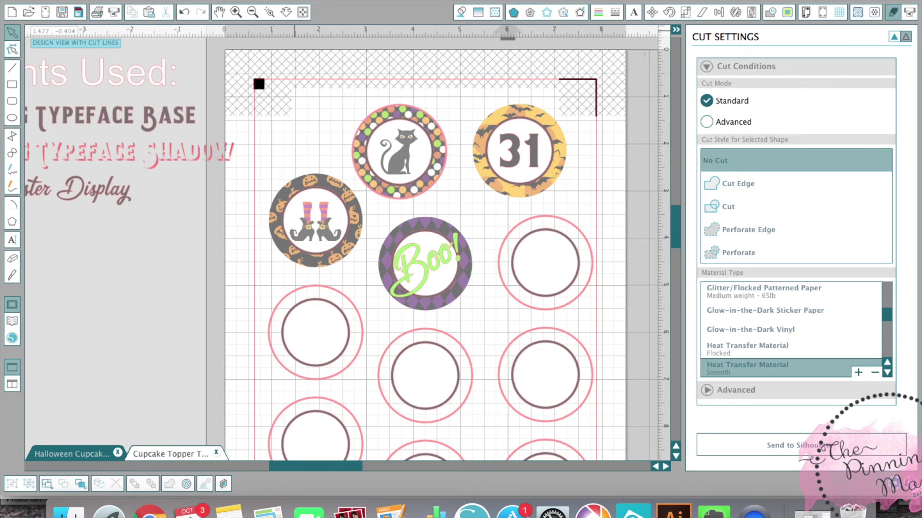
pyautogui.click(127, 0)
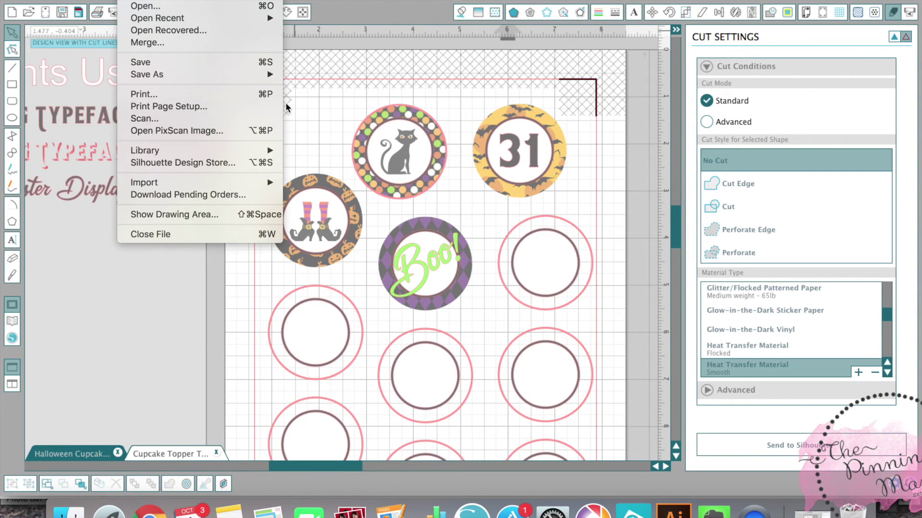
pyautogui.click(309, 111)
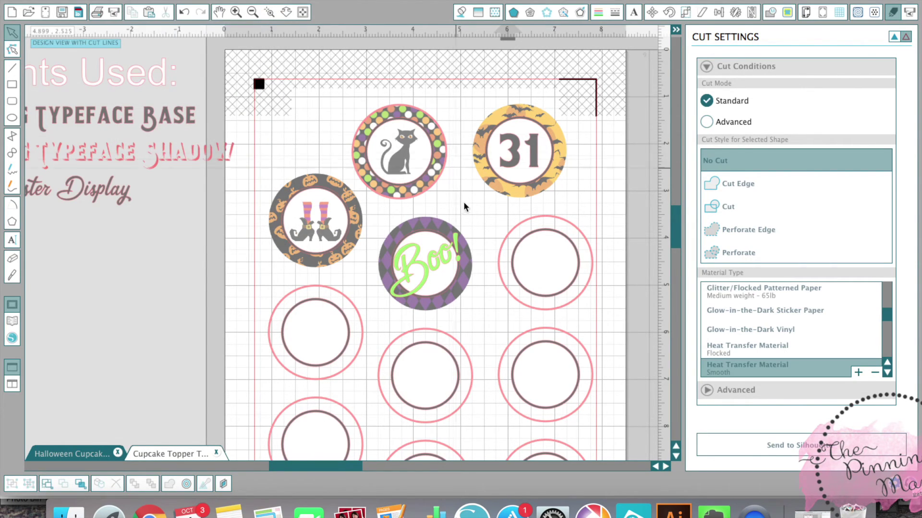